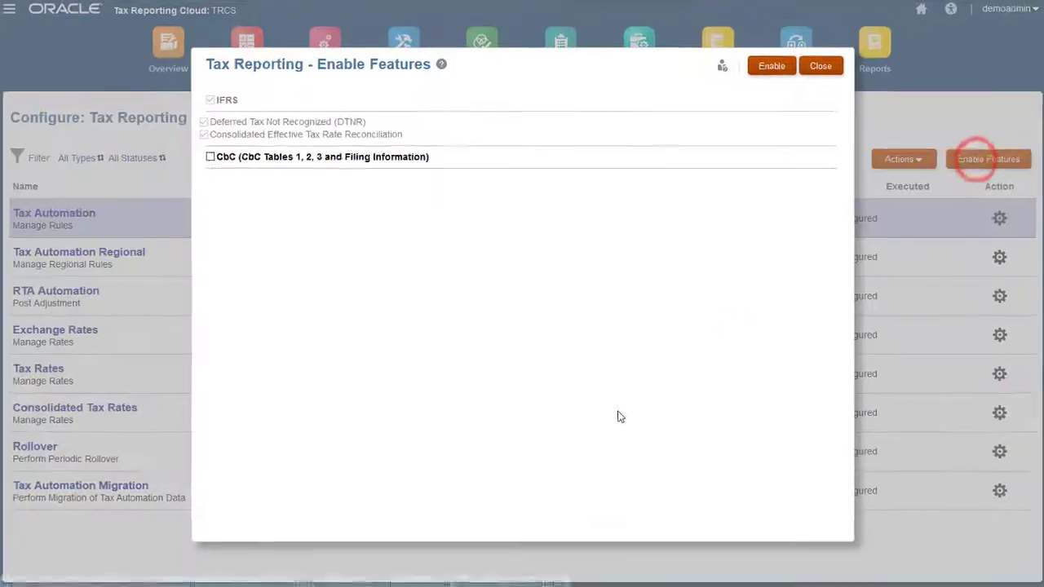
- Enable the CbC (Tables 1, 2, 3 and Filing Information) feature and acknowledge the success message
click(182, 146)
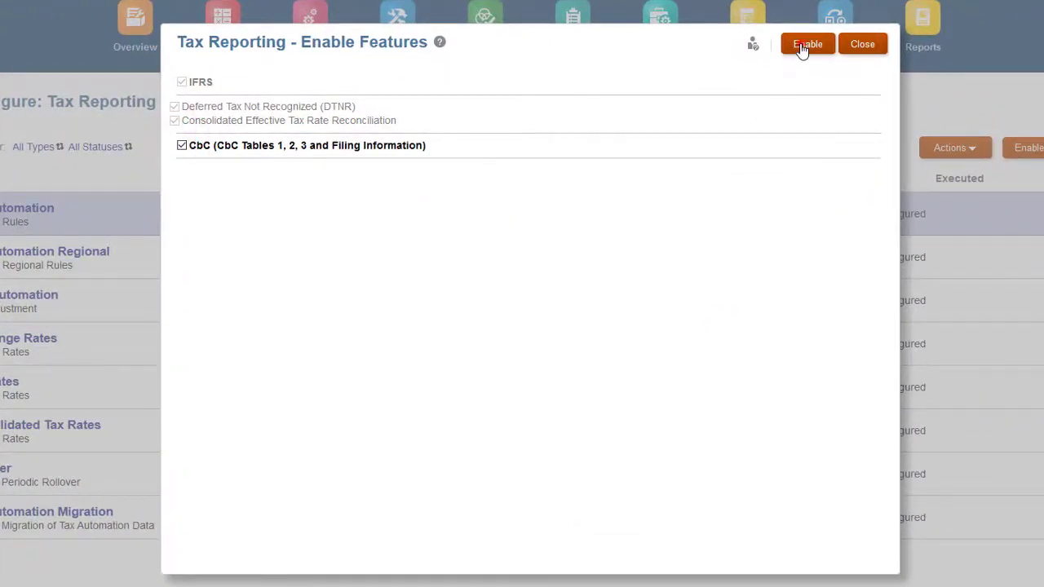
click(804, 45)
click(561, 318)
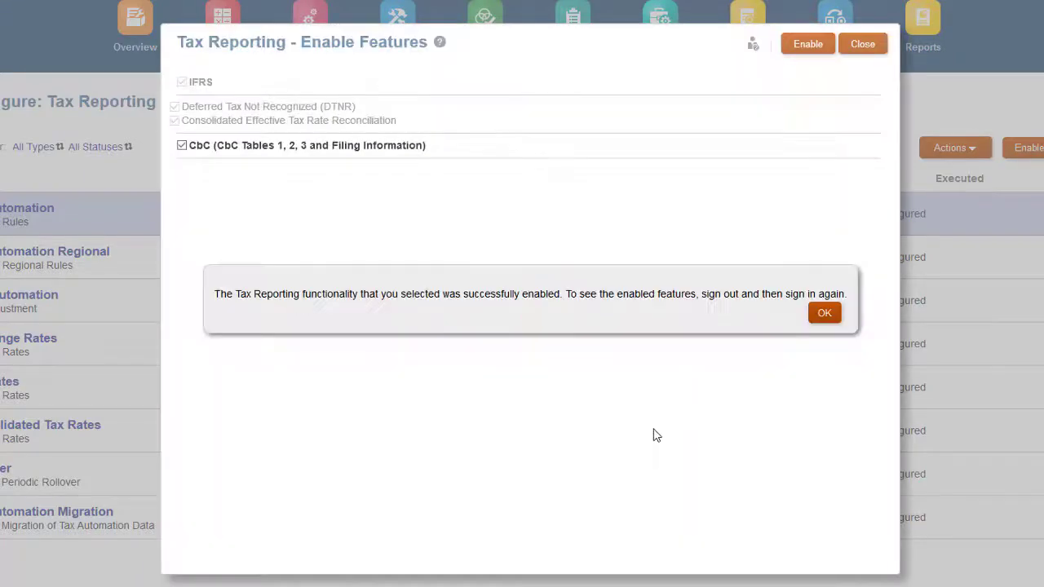
click(825, 313)
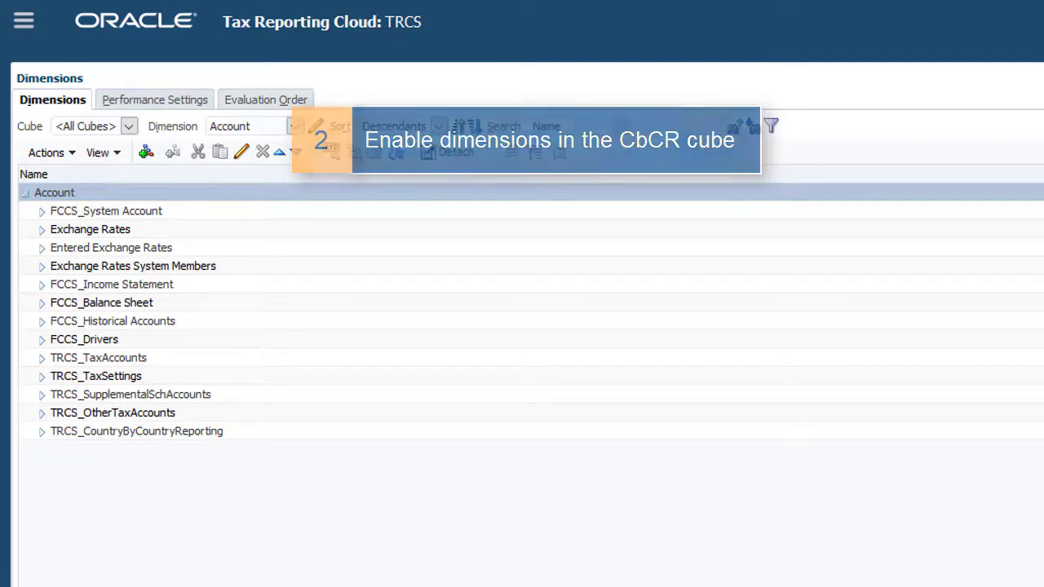
- Switch to the Entity dimension and edit entity LE101 under FCCS_Total Geography > North America
click(294, 128)
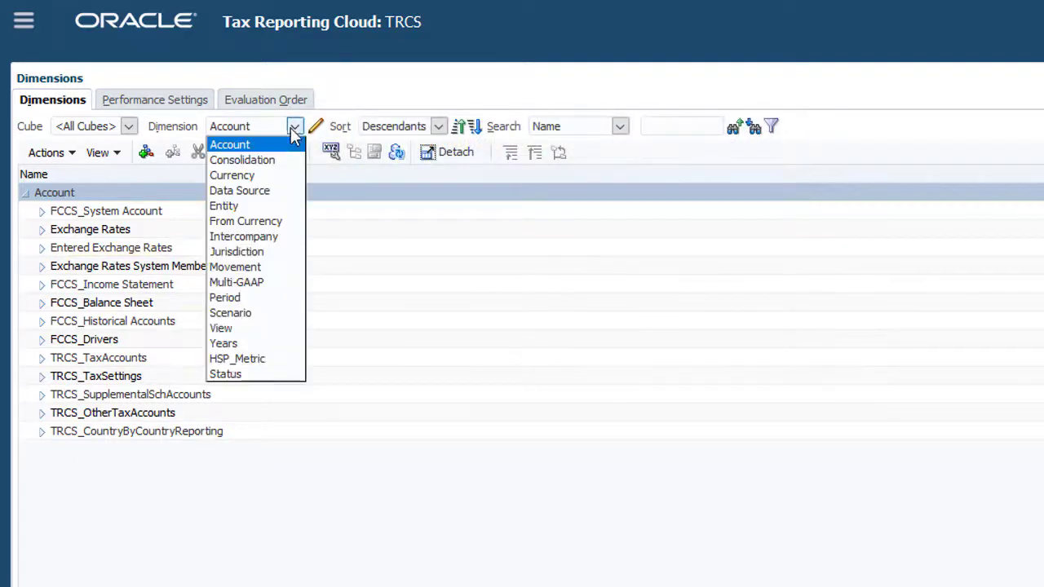
click(245, 207)
click(41, 248)
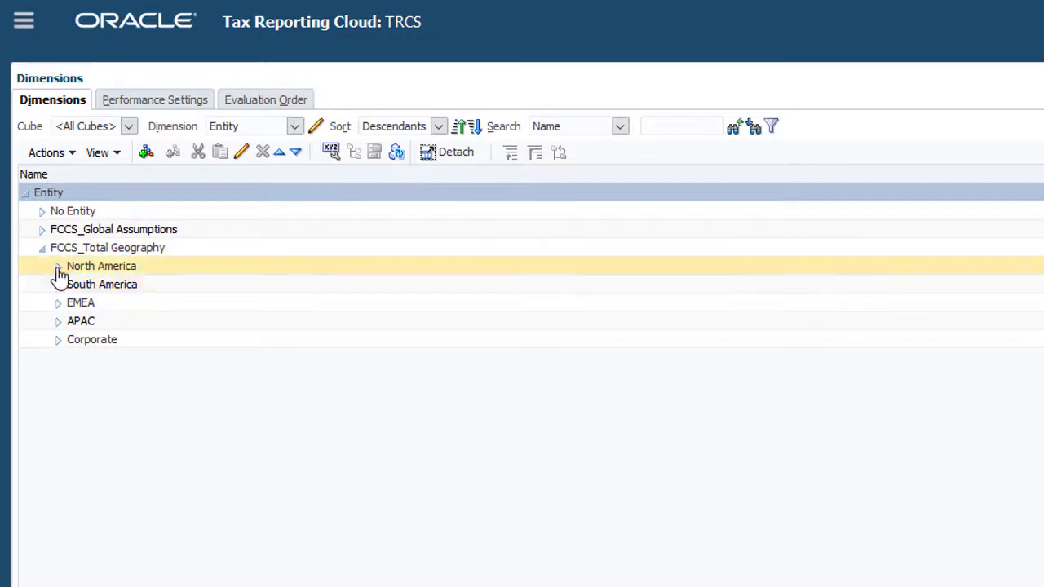
click(58, 267)
click(134, 284)
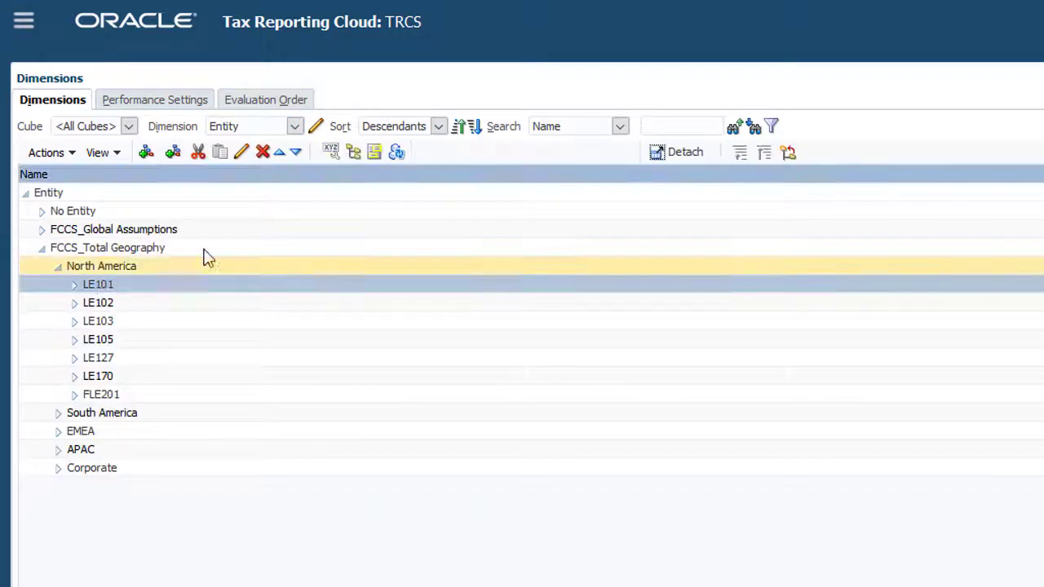
click(241, 152)
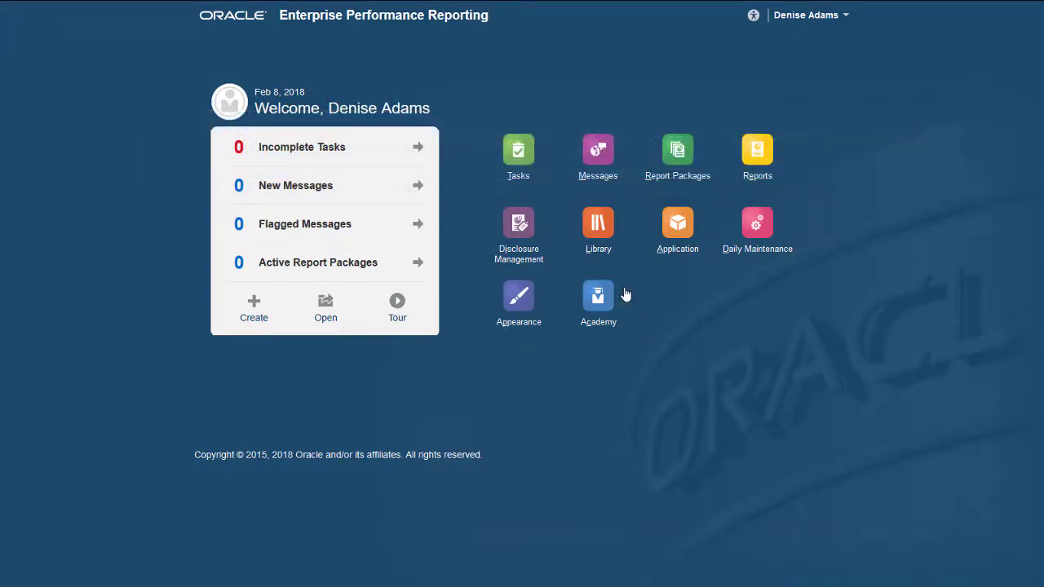
- Import the local file AppImportExport\CbcReportDataSource.zip into the Library's Data Sources
click(598, 222)
click(275, 303)
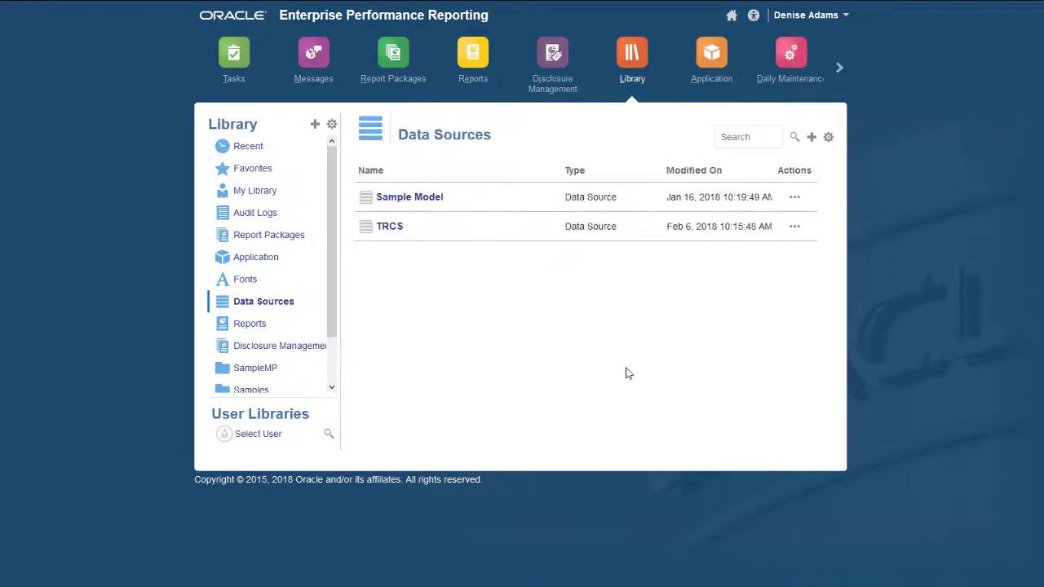
click(794, 199)
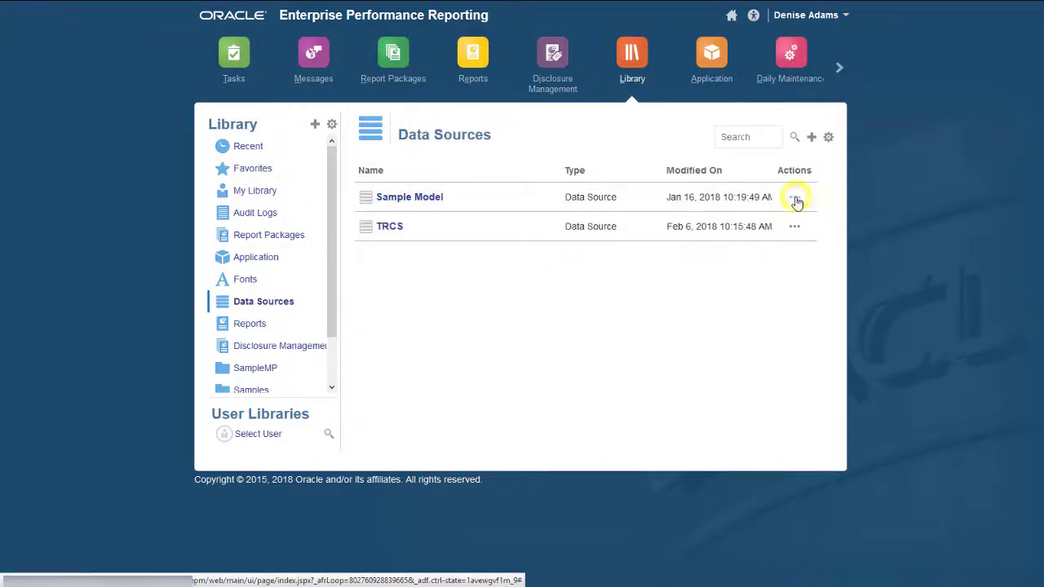
click(830, 271)
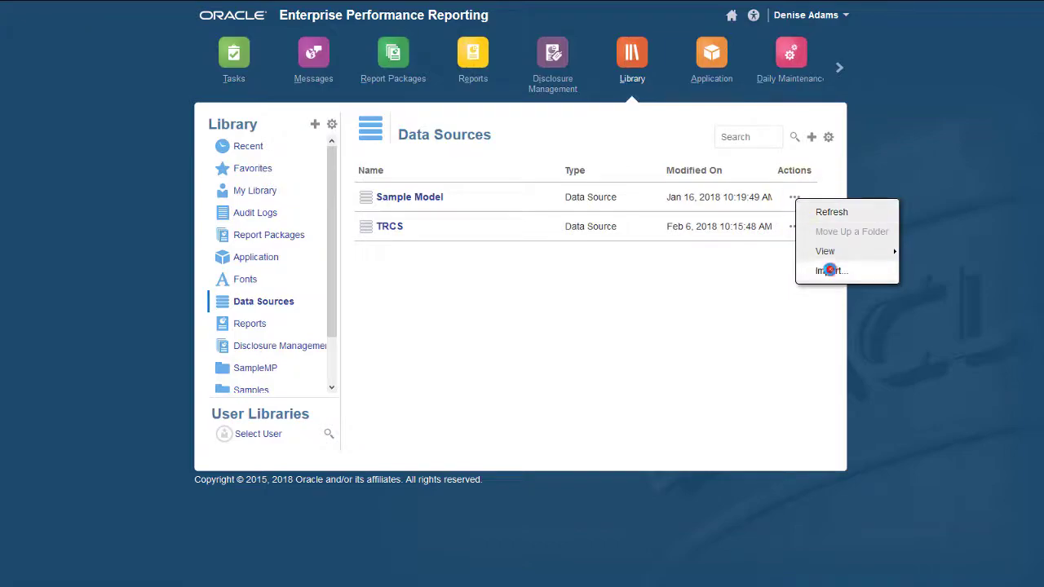
click(525, 249)
click(503, 276)
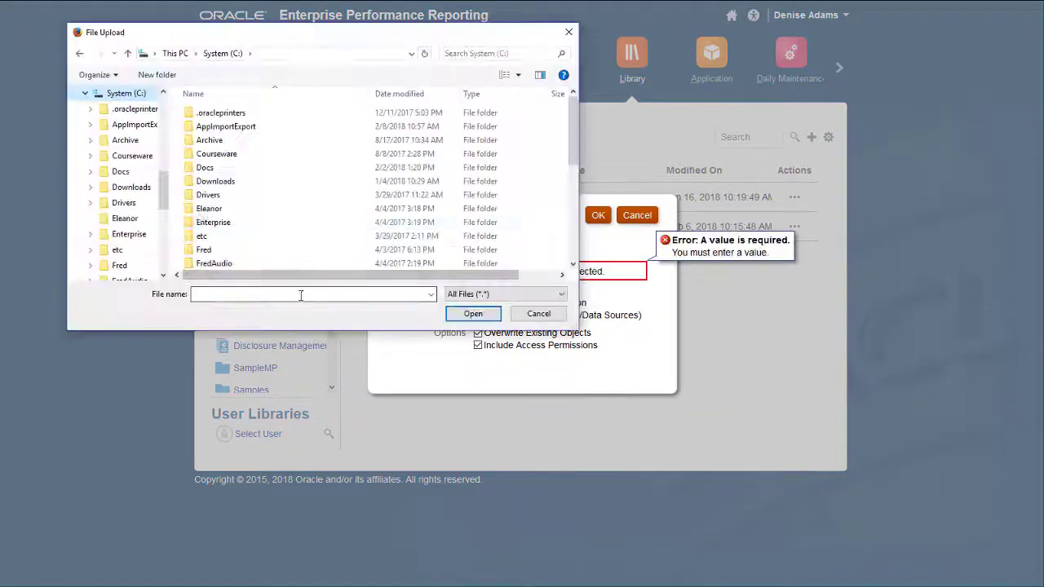
click(139, 125)
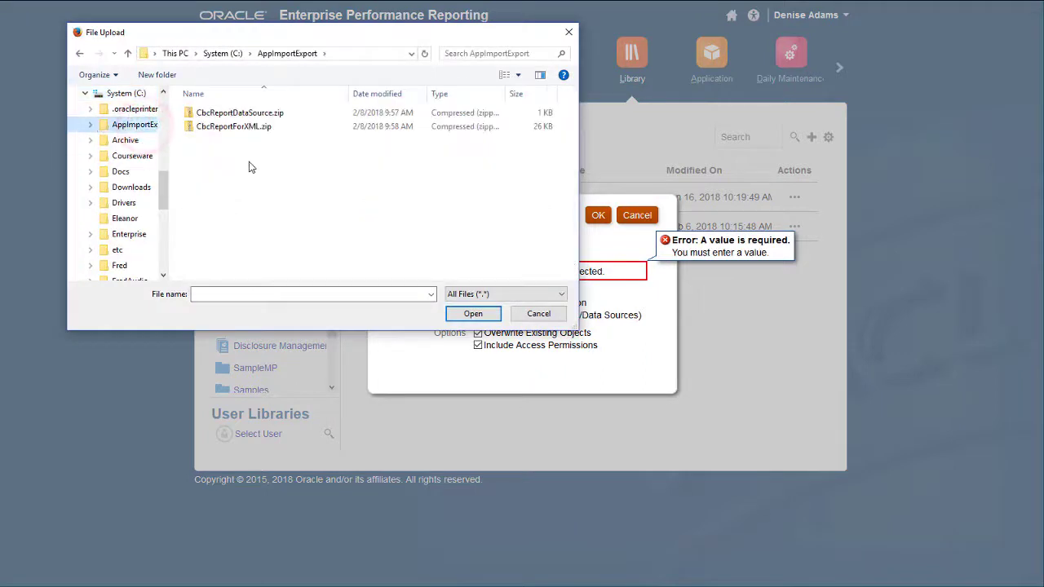
click(254, 114)
click(470, 313)
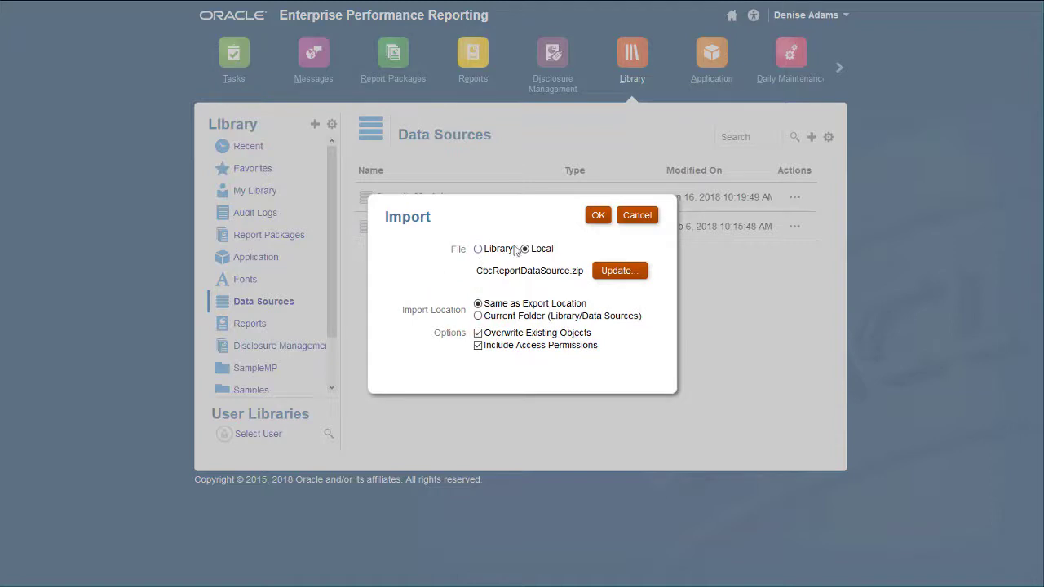
click(598, 215)
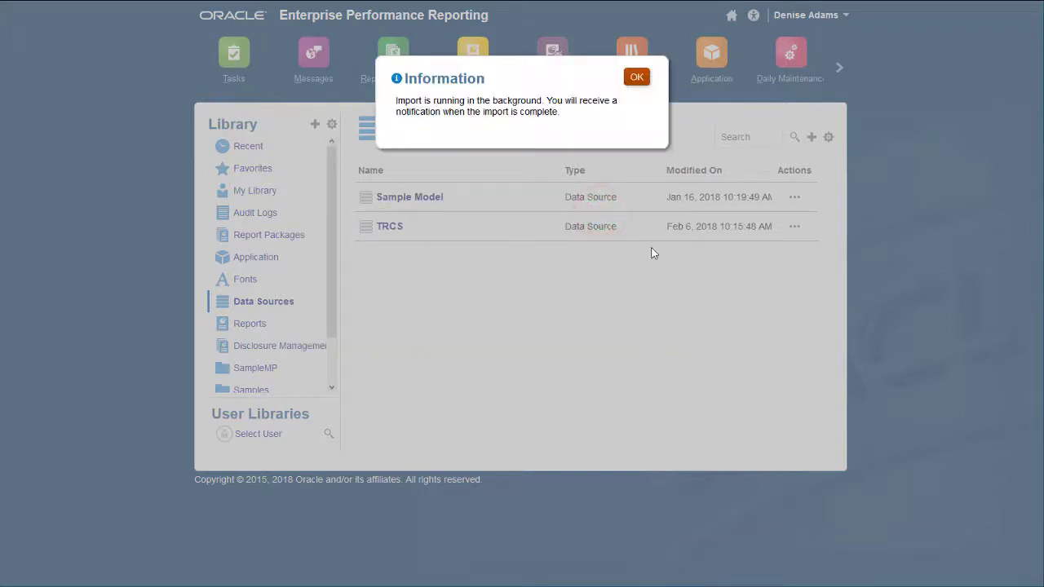
click(642, 78)
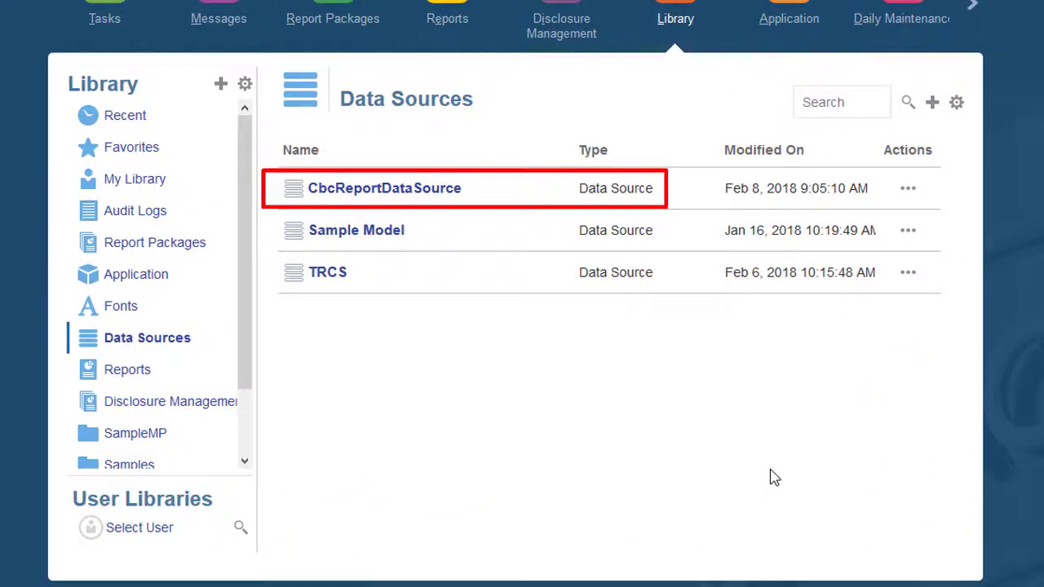
- Enter the administrator user ID and password for CbcReportDataSource, test the connection, and save
click(408, 189)
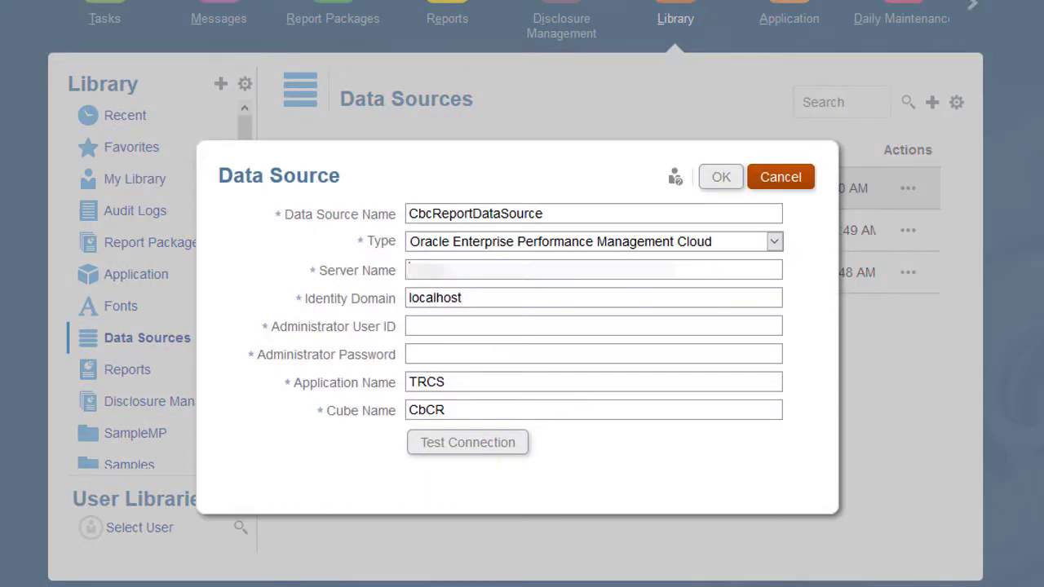
click(453, 329)
text(demoadmin)
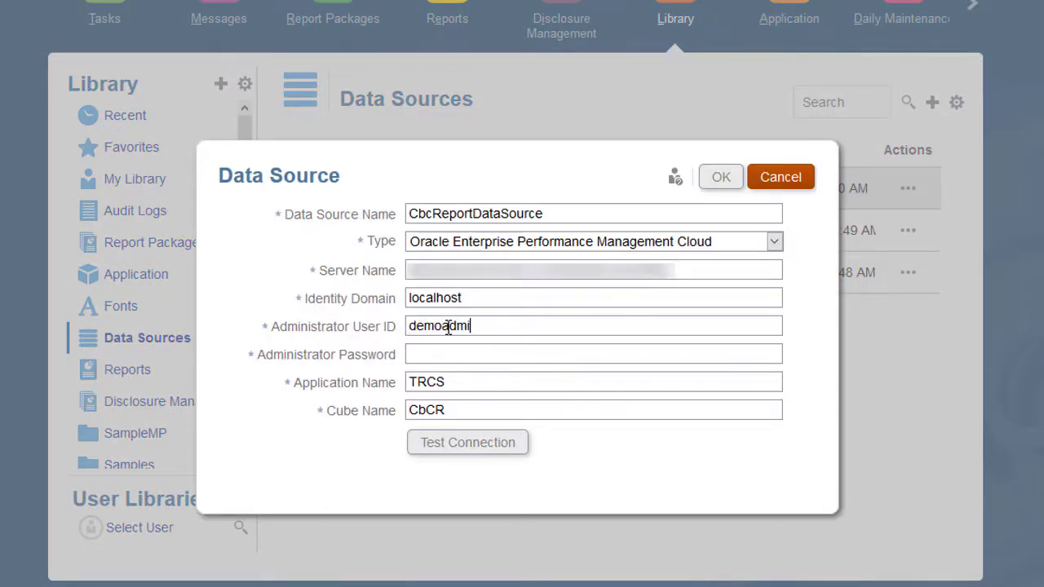
click(445, 354)
text(password)
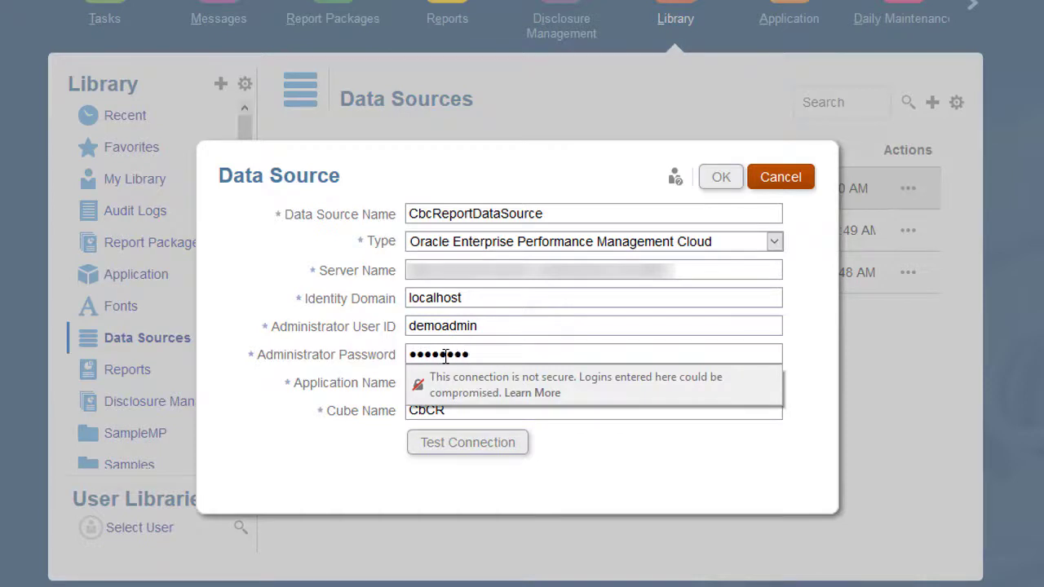
click(477, 444)
click(678, 56)
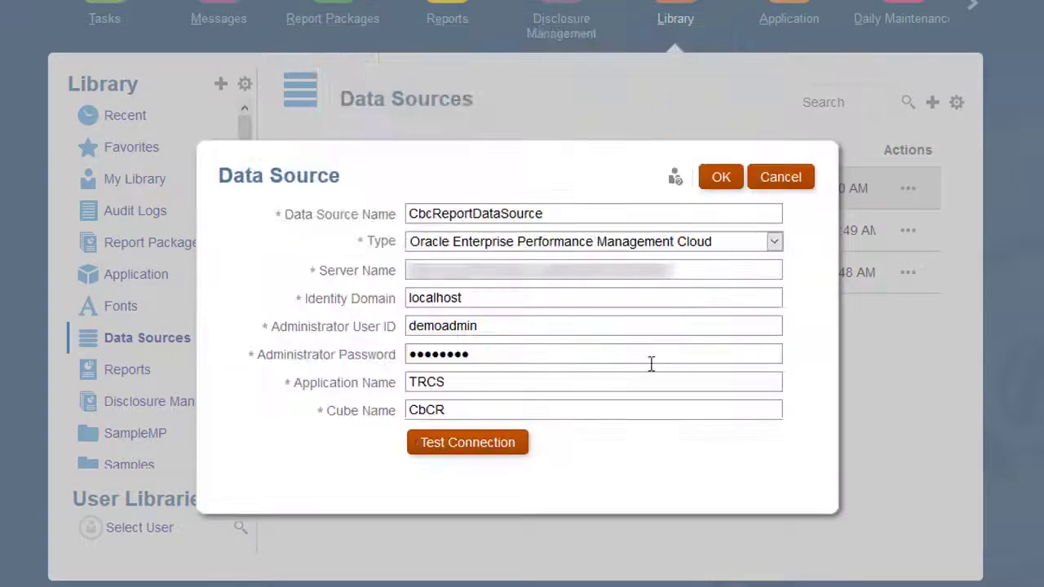
click(723, 179)
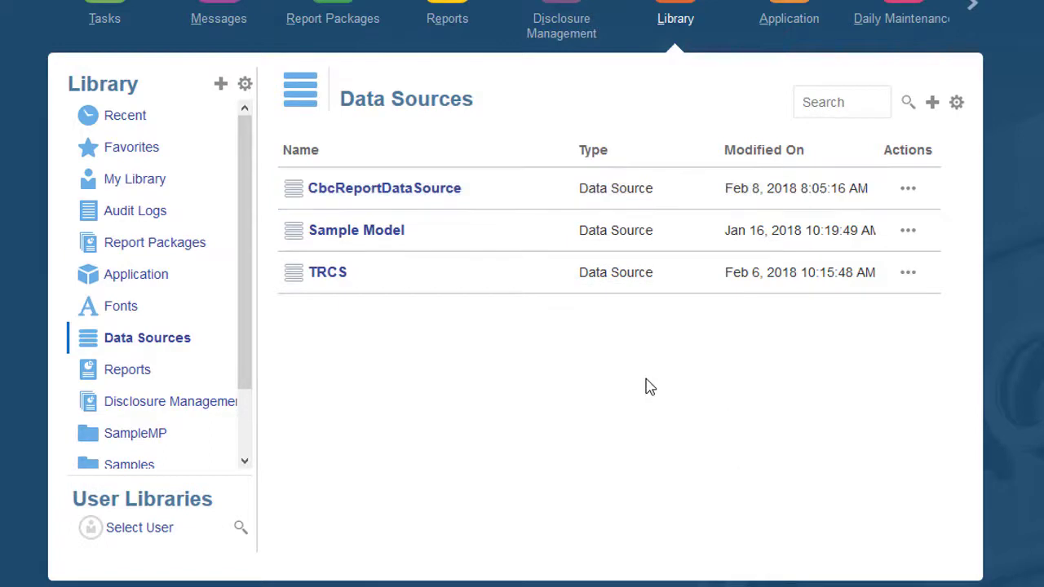
- Import the local file CbcReportForXML.zip into the Library's Reports and dismiss the notice
click(133, 370)
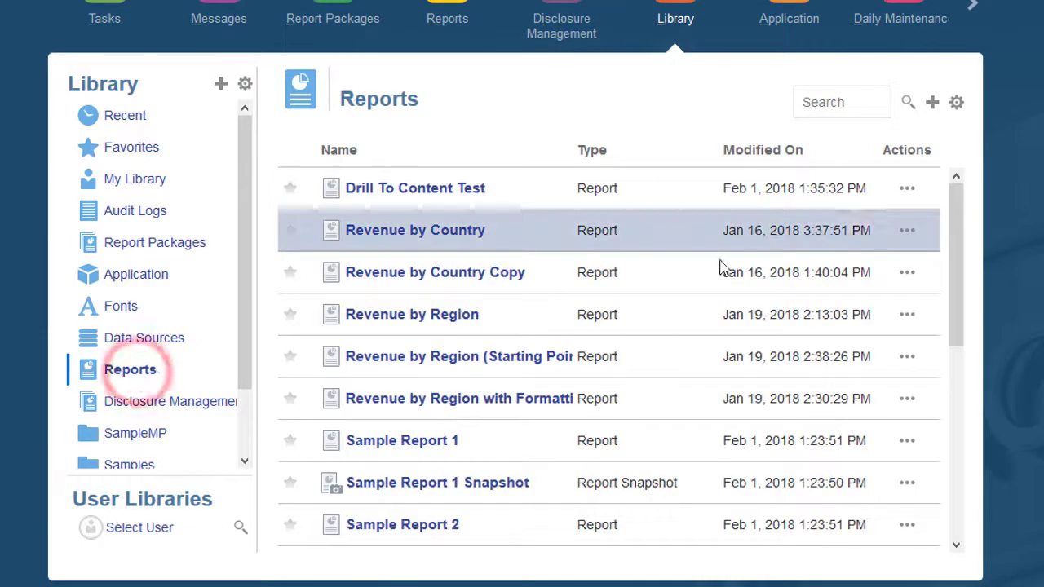
click(914, 194)
click(950, 294)
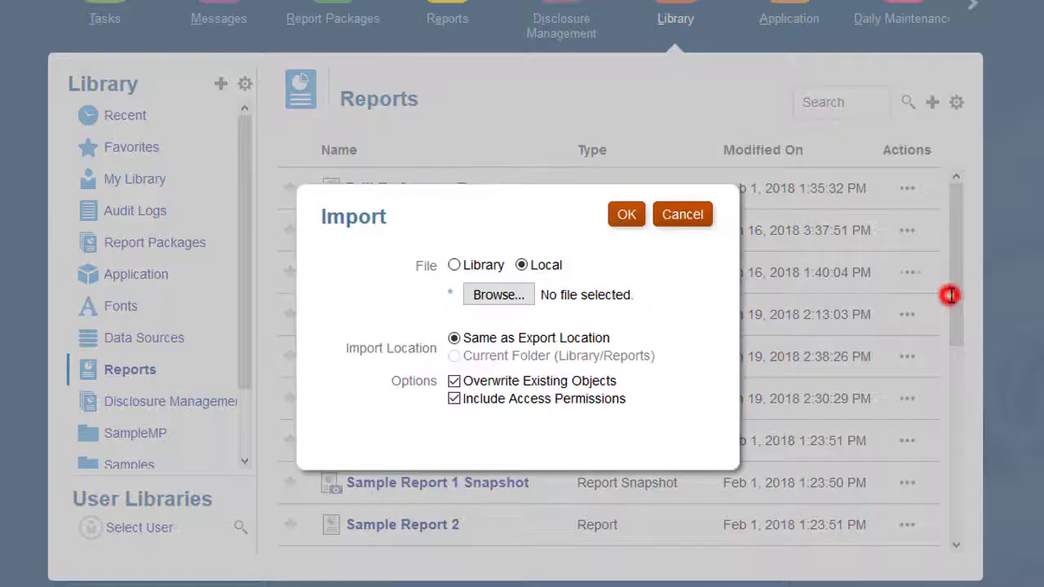
click(498, 294)
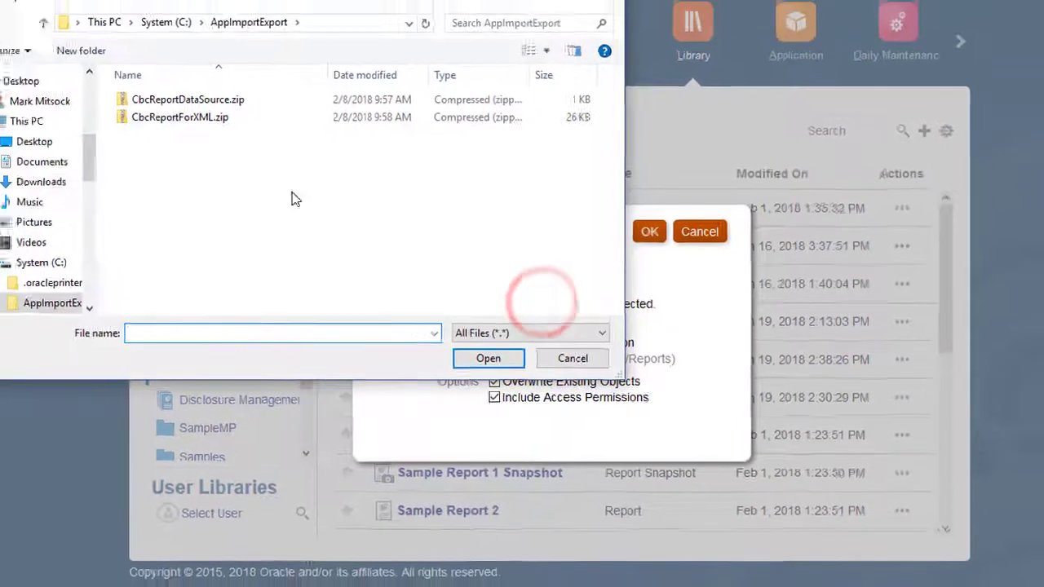
click(129, 89)
double_click(249, 137)
click(496, 361)
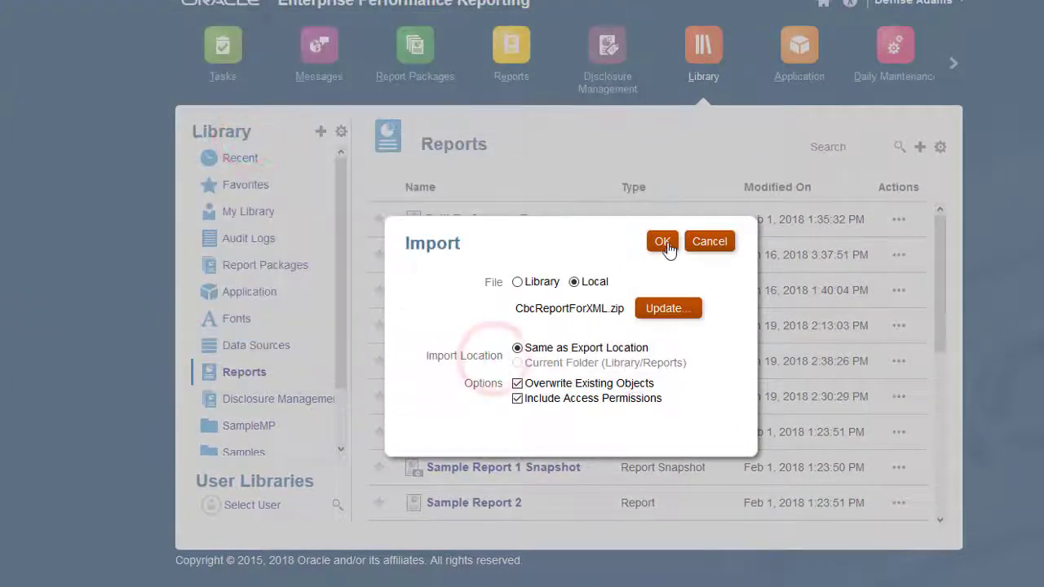
click(664, 242)
click(708, 75)
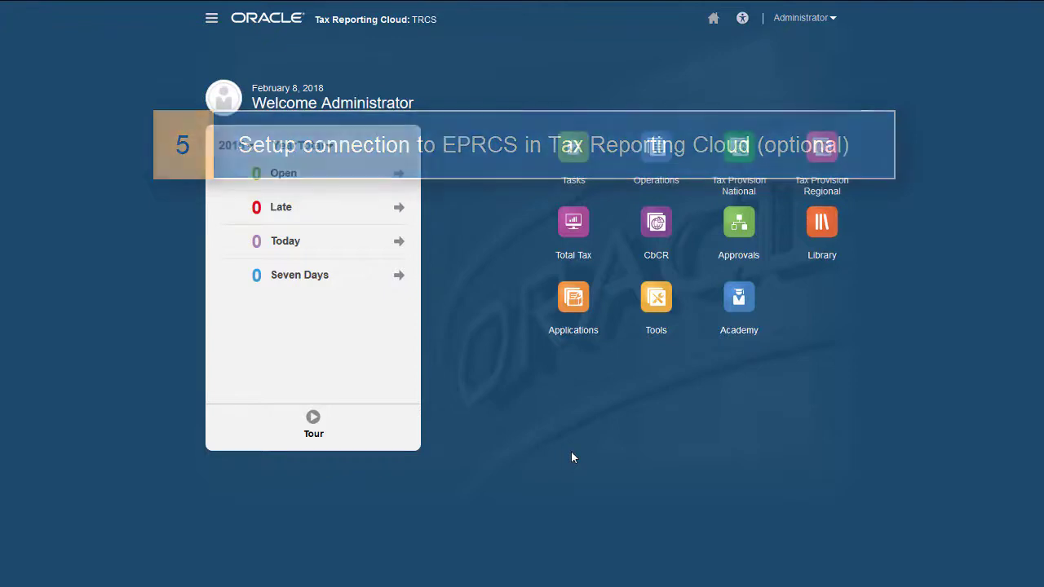
- Add an Enterprise Performance Reporting Cloud connection named EPRCS with a description
click(211, 19)
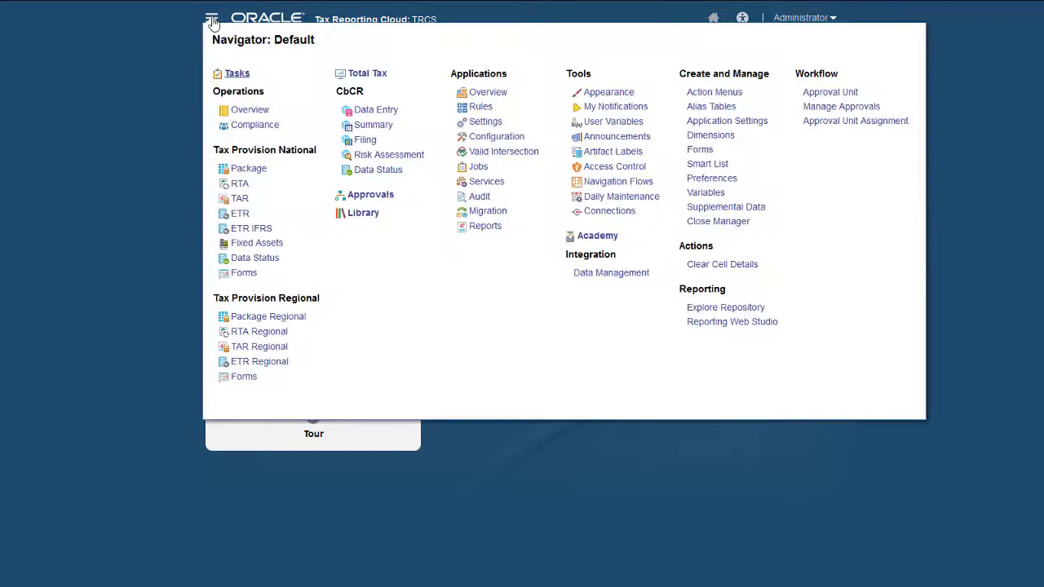
click(599, 214)
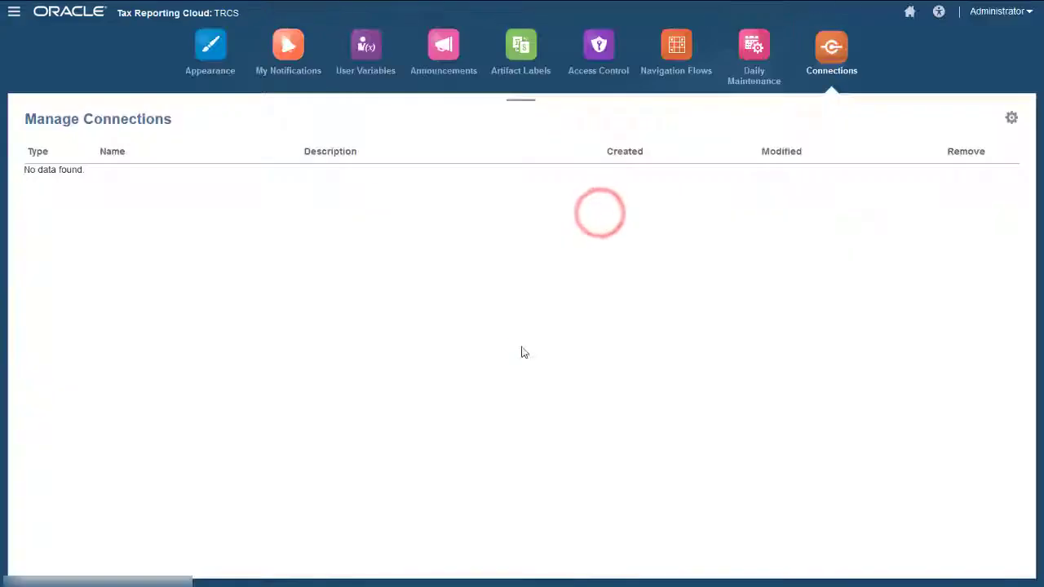
click(1011, 118)
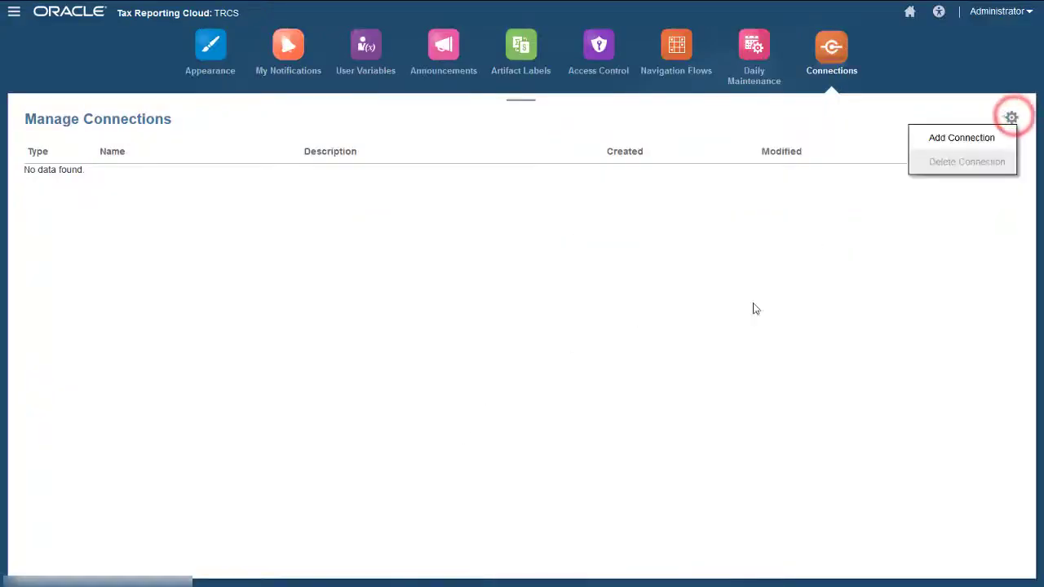
click(938, 142)
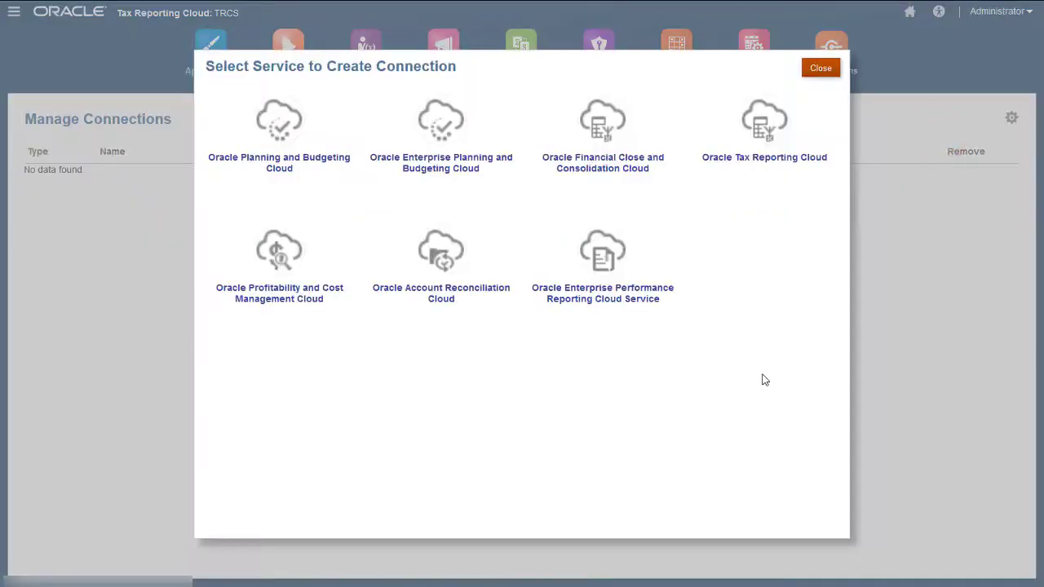
click(603, 290)
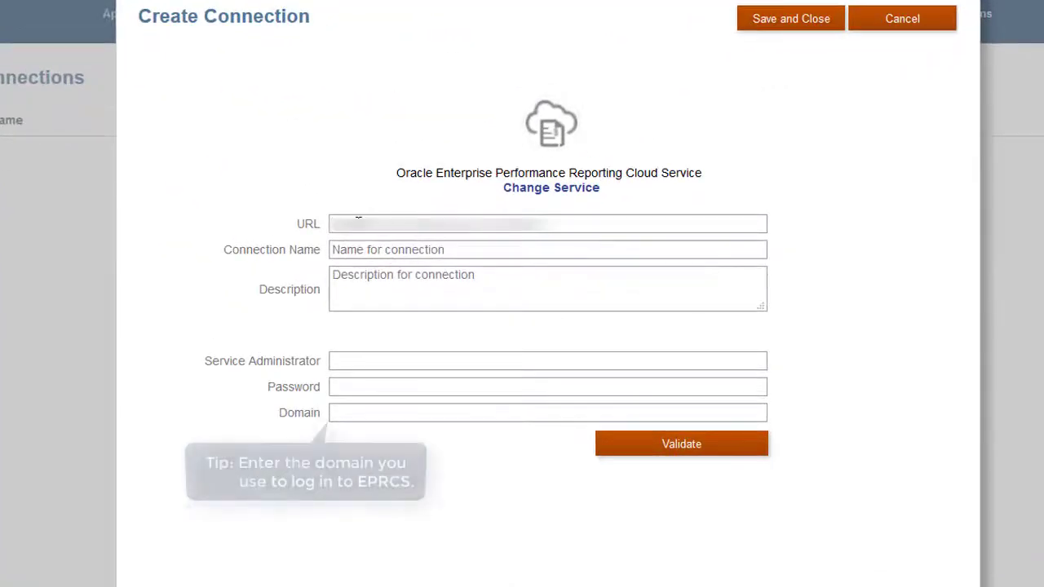
text(EPRCS)
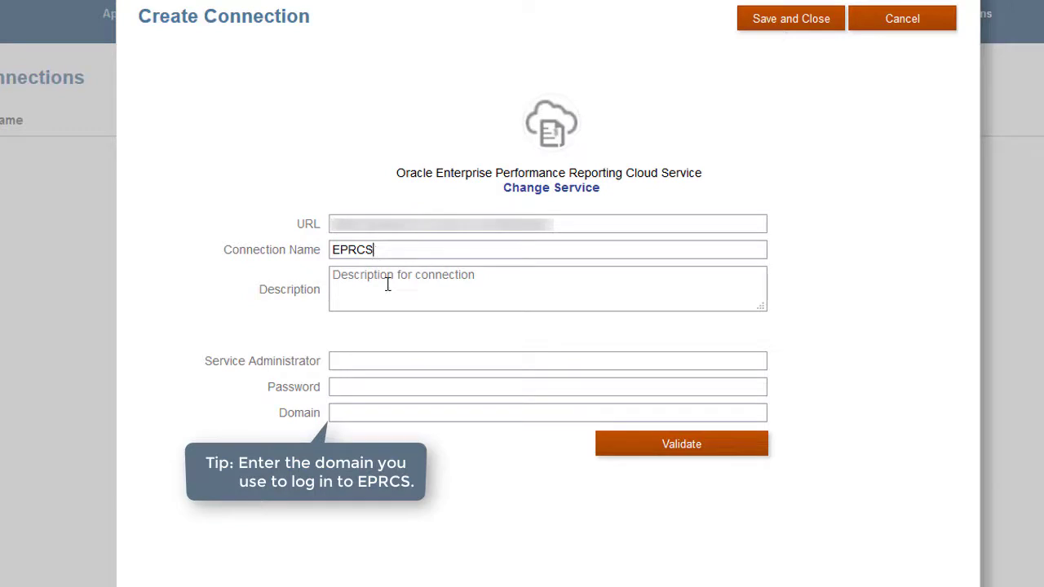
click(387, 284)
text(EPRCS)
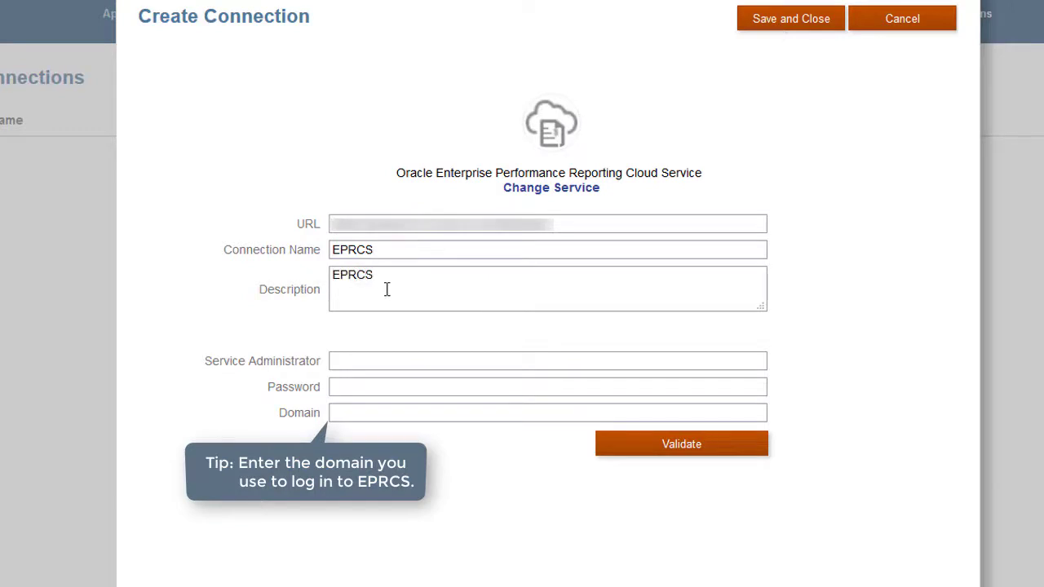
- Enter the service administrator account and password, validate, save the connection, and go home
click(384, 364)
text(demoadmin)
click(367, 388)
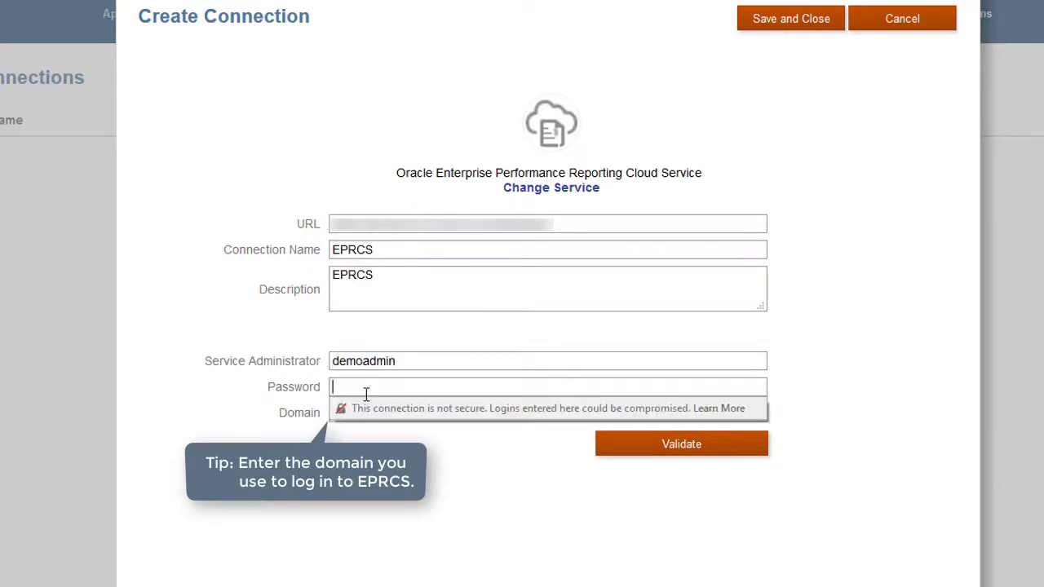
text(••••••••)
click(694, 446)
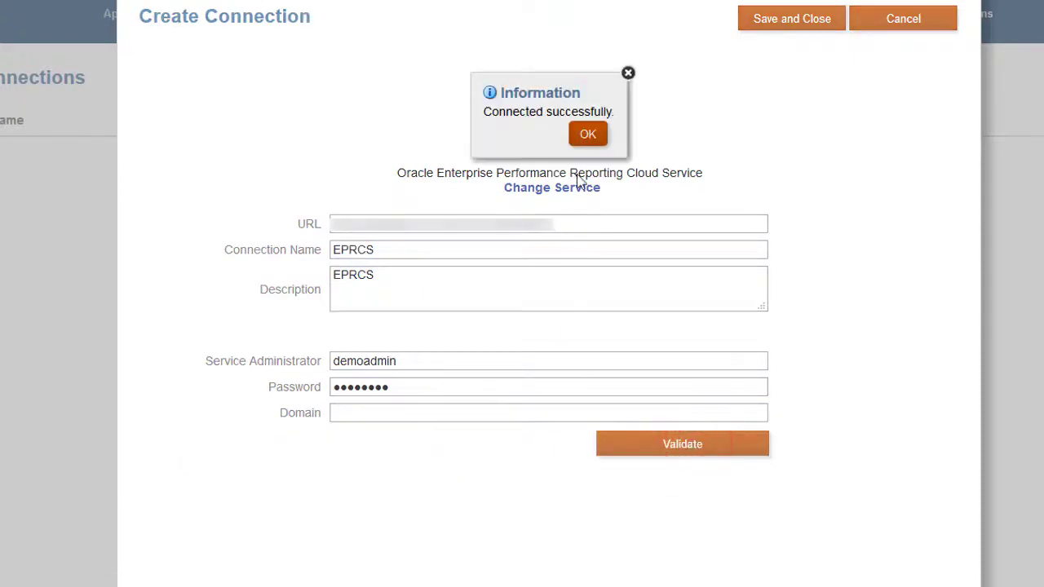
click(589, 135)
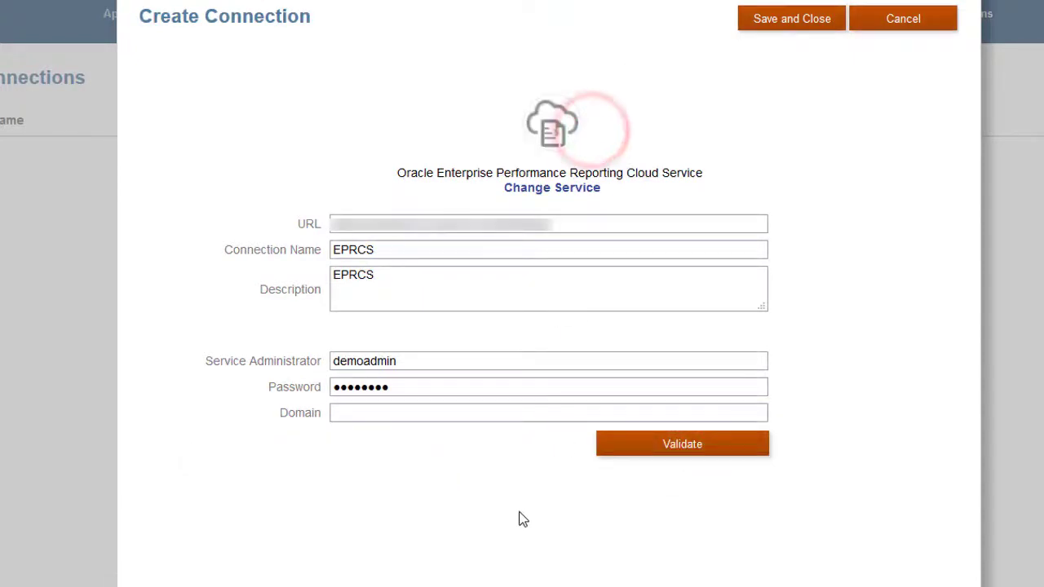
click(813, 23)
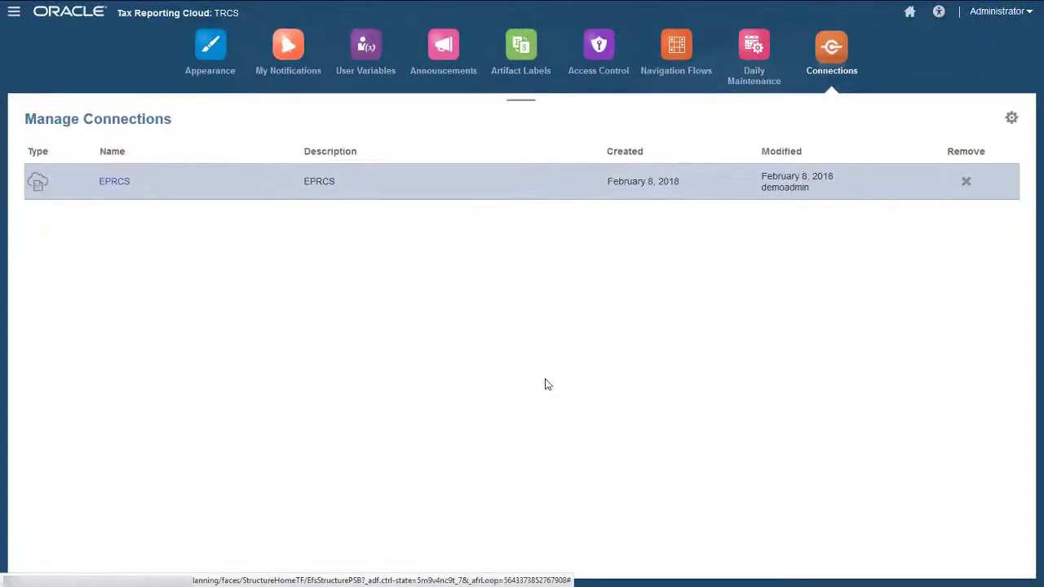
click(909, 12)
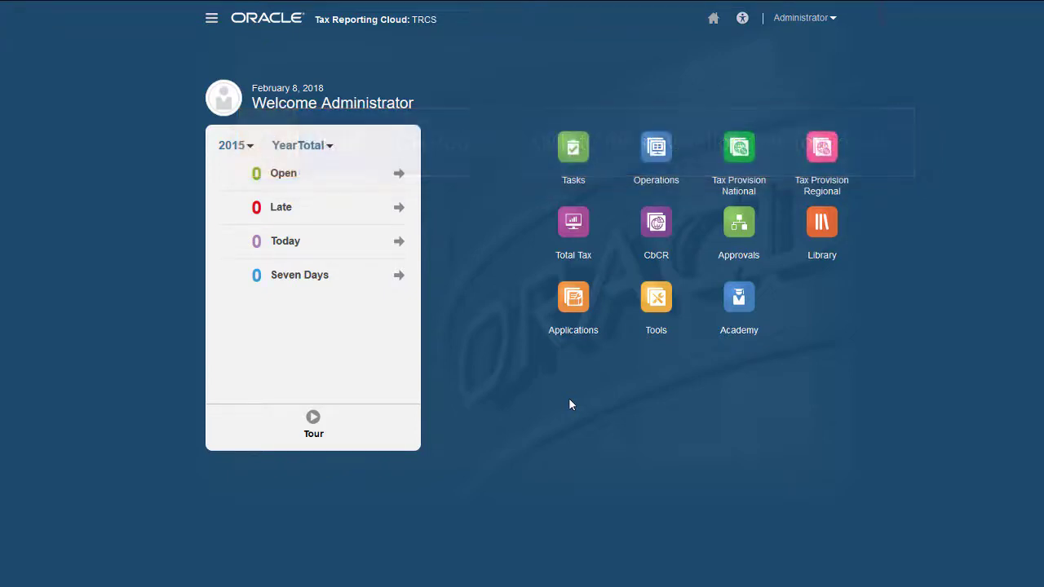
- Copy the Default navigation flow as 'Default with CbCR report'
click(211, 18)
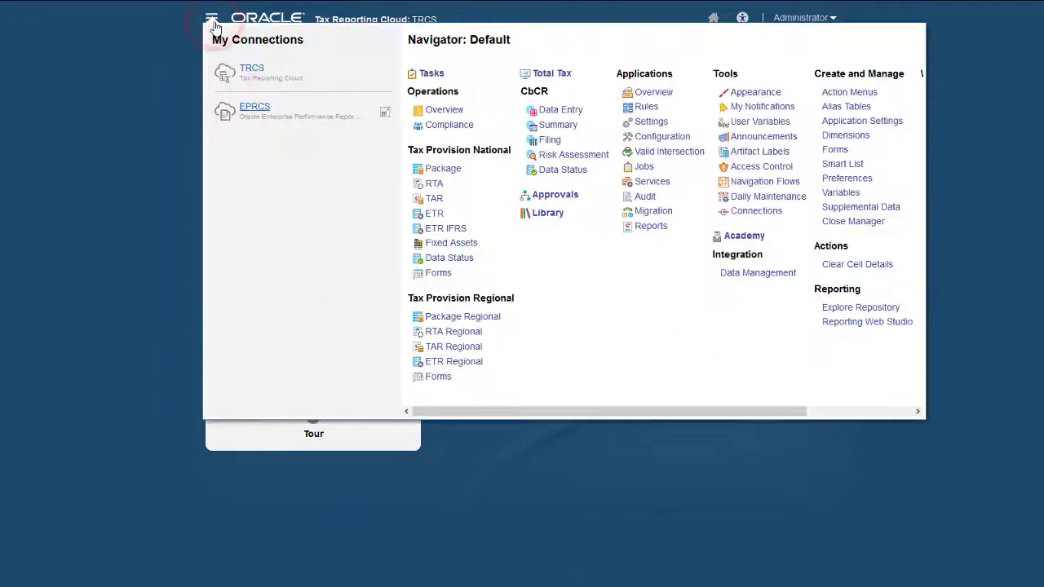
click(757, 181)
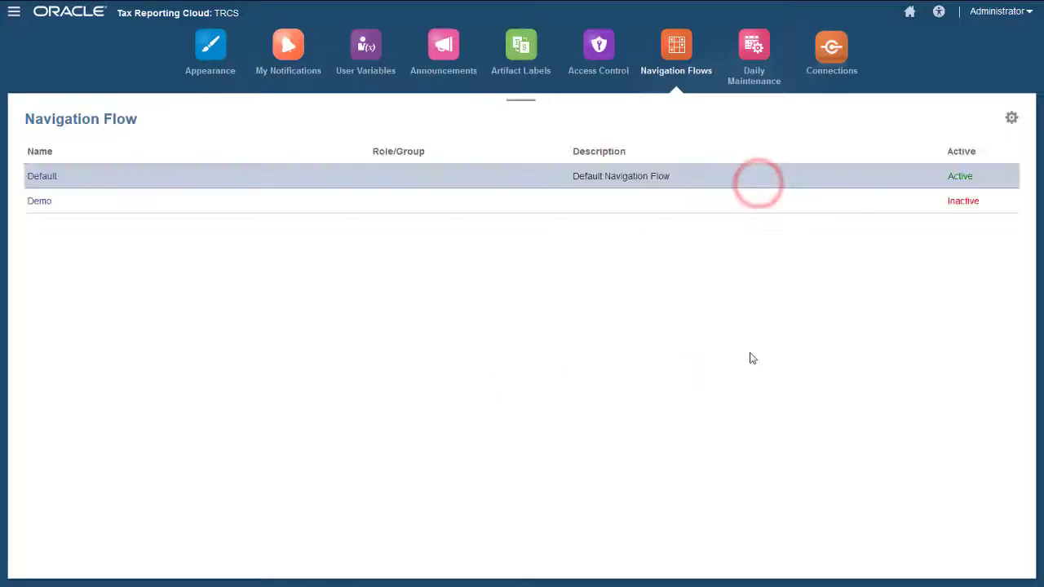
click(1011, 117)
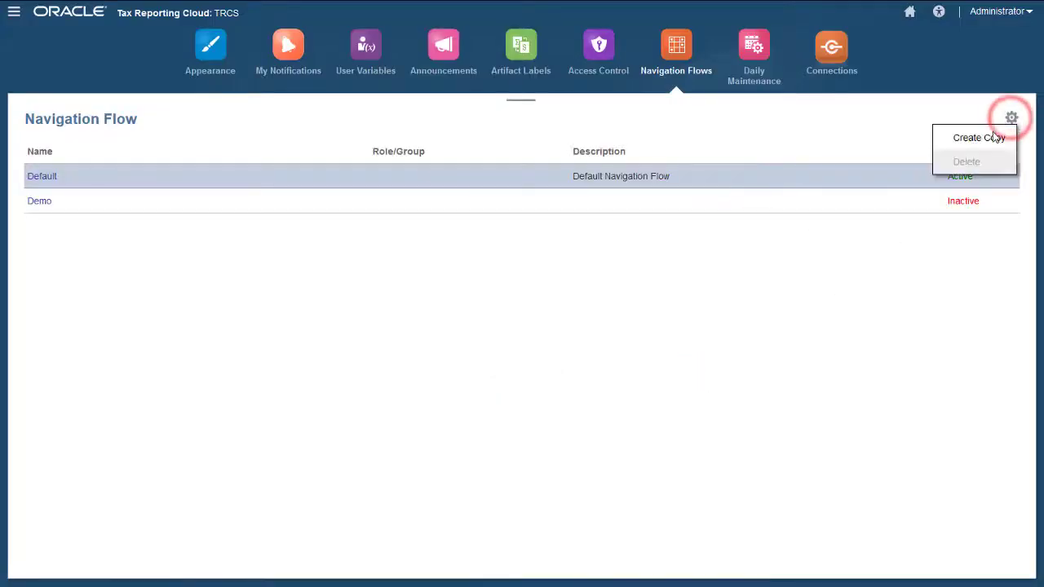
click(990, 138)
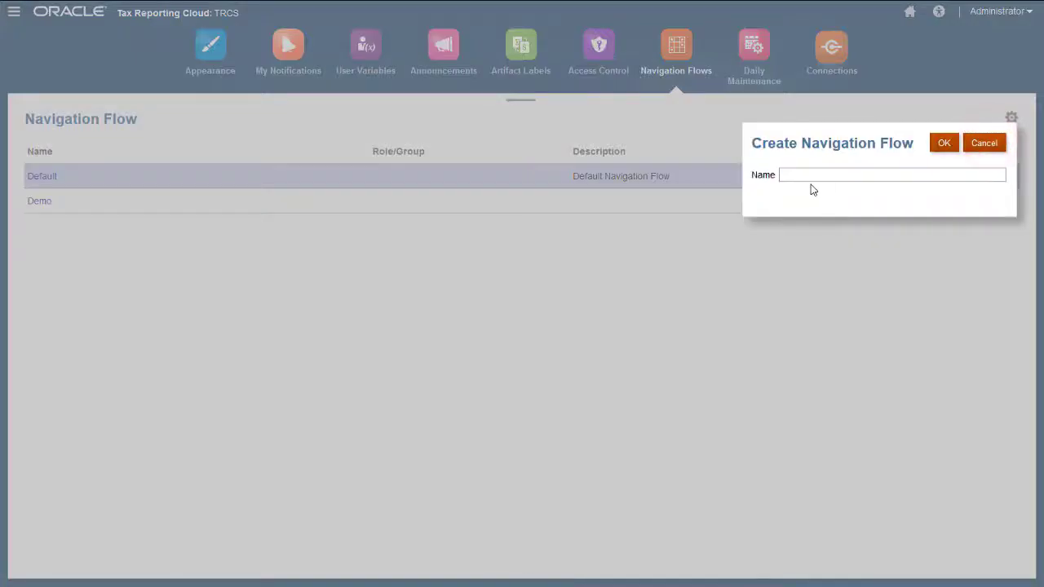
click(805, 175)
text(Default with CbCR report)
click(944, 143)
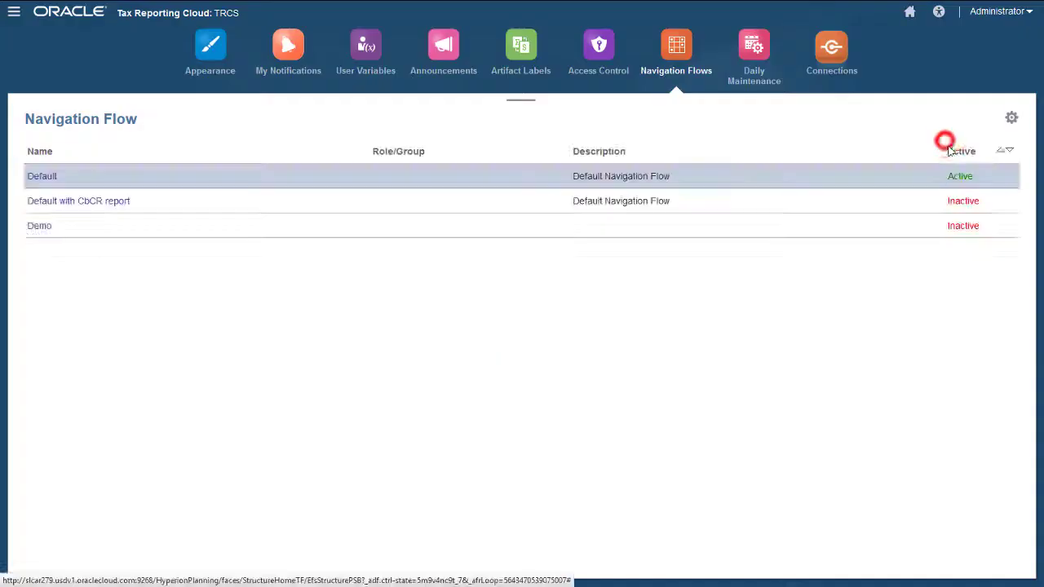
- Open the copied flow, expand the CbCR cluster, and begin adding a new card to it
click(110, 201)
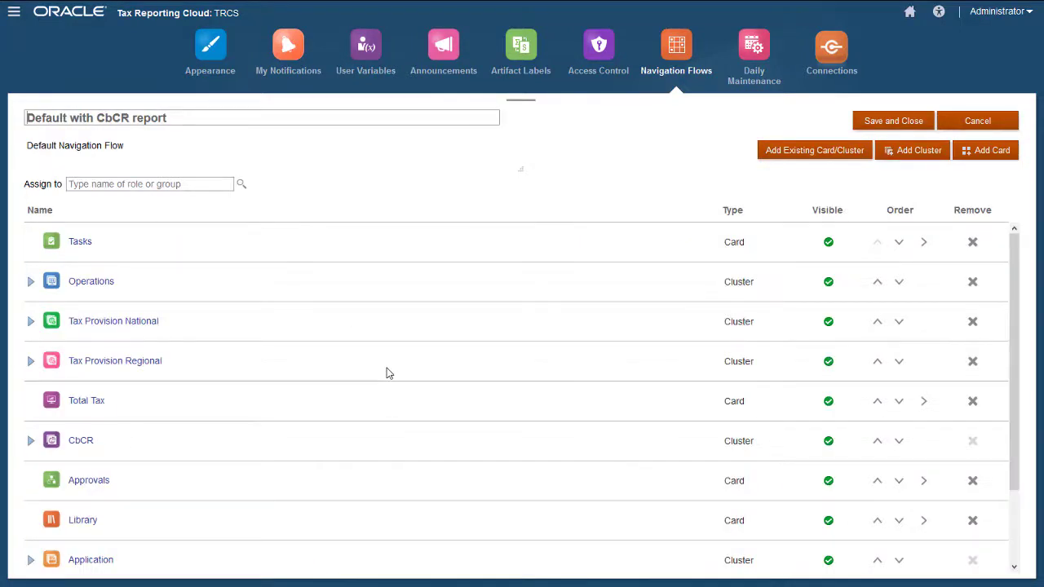
click(32, 442)
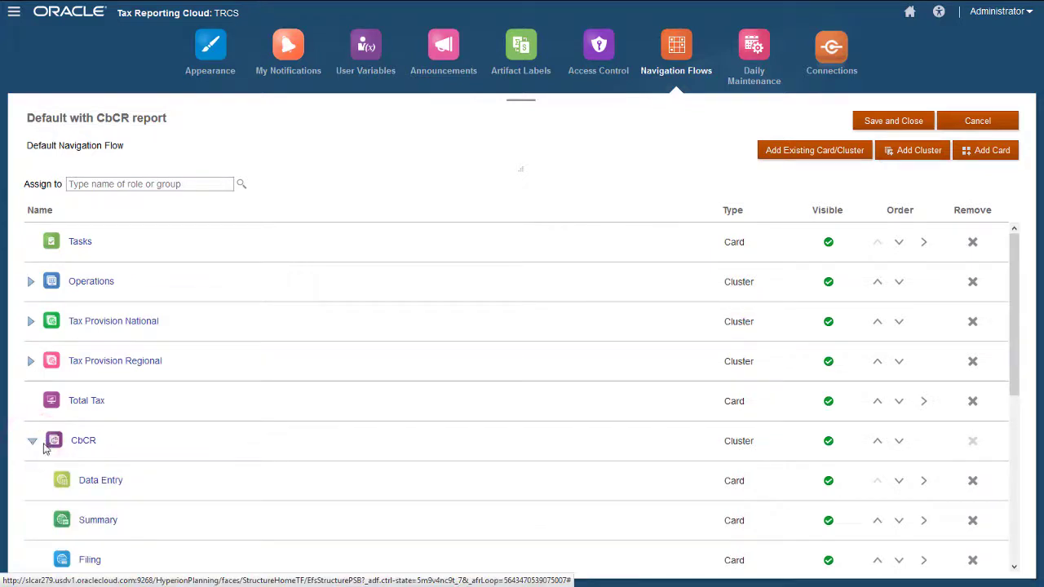
click(171, 457)
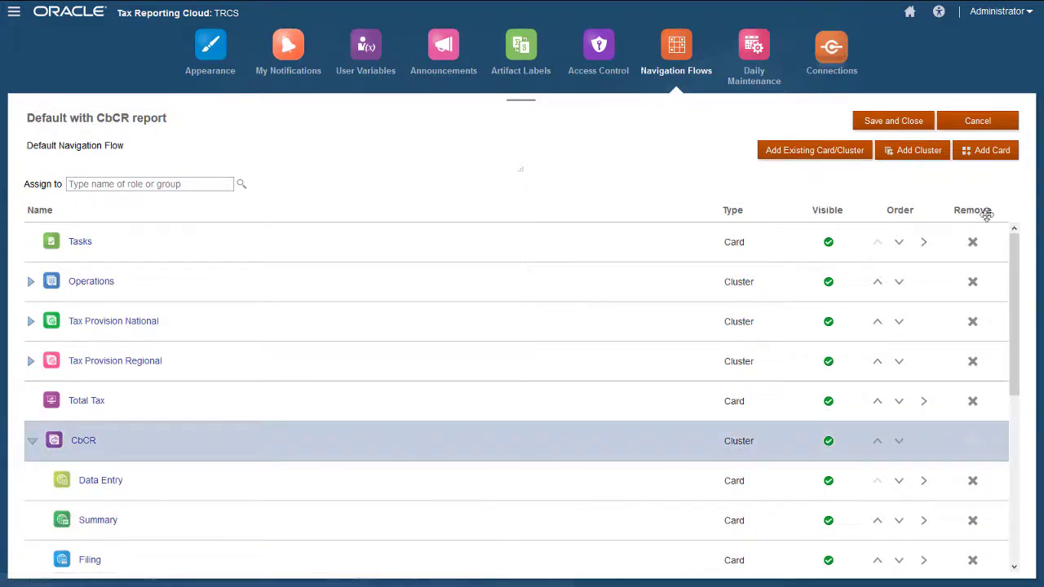
click(981, 154)
- Set up the Publish XML card with the red report icon, opening CbcReportForXML from EPRCS
click(427, 164)
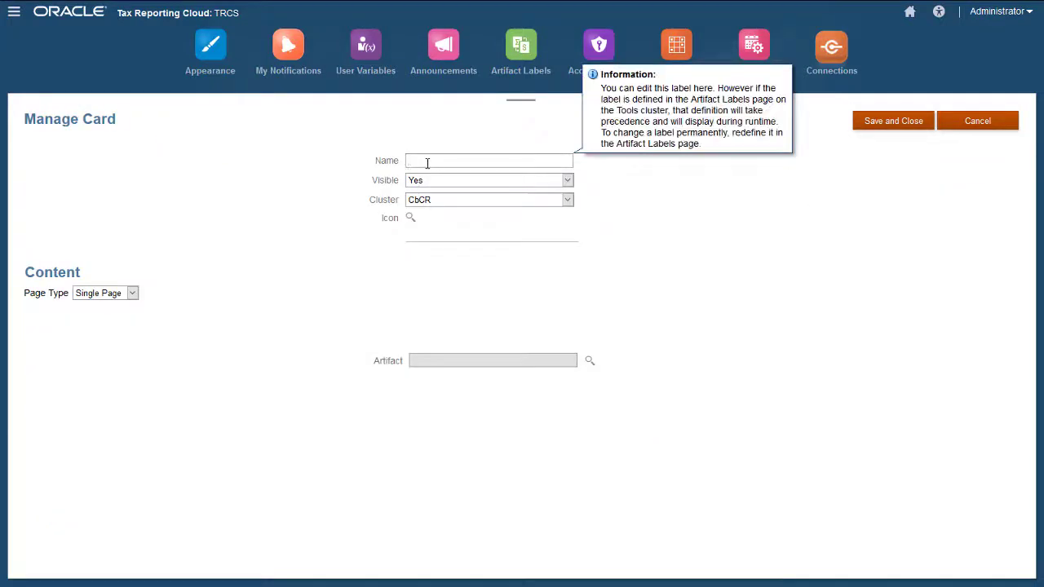
click(410, 219)
drag(680, 227, 680, 326)
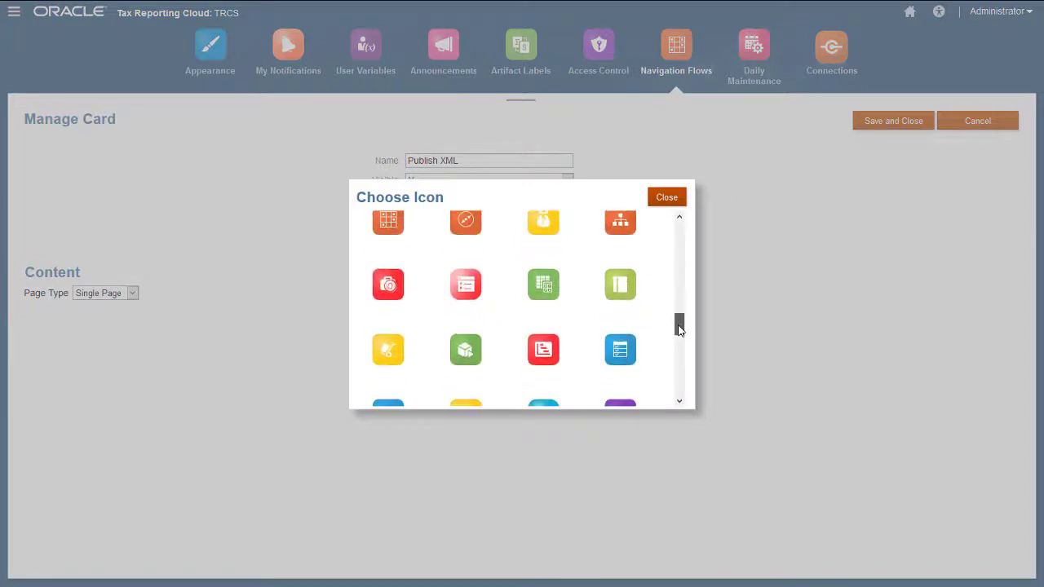
click(535, 358)
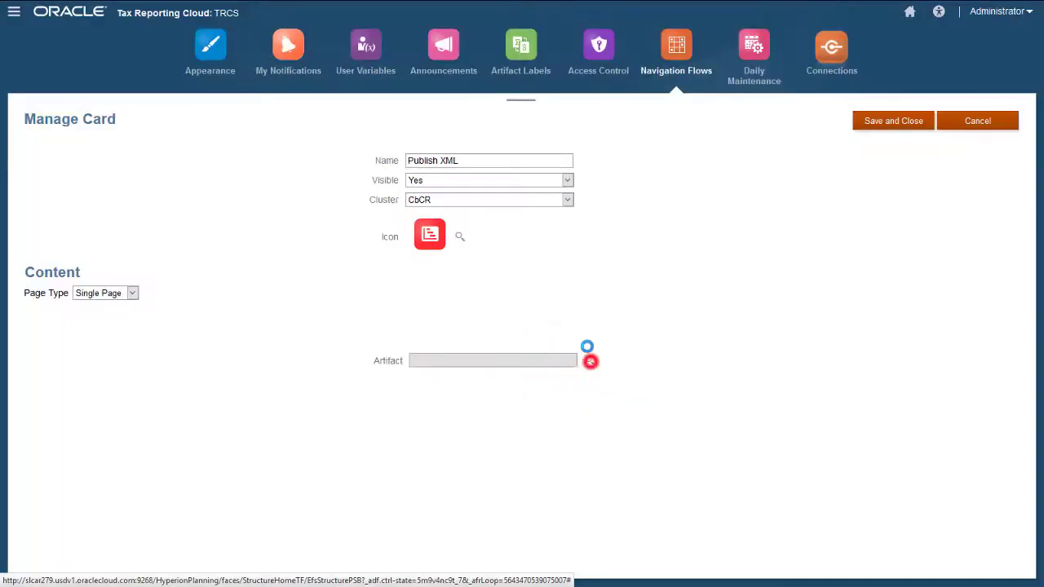
click(589, 360)
click(245, 179)
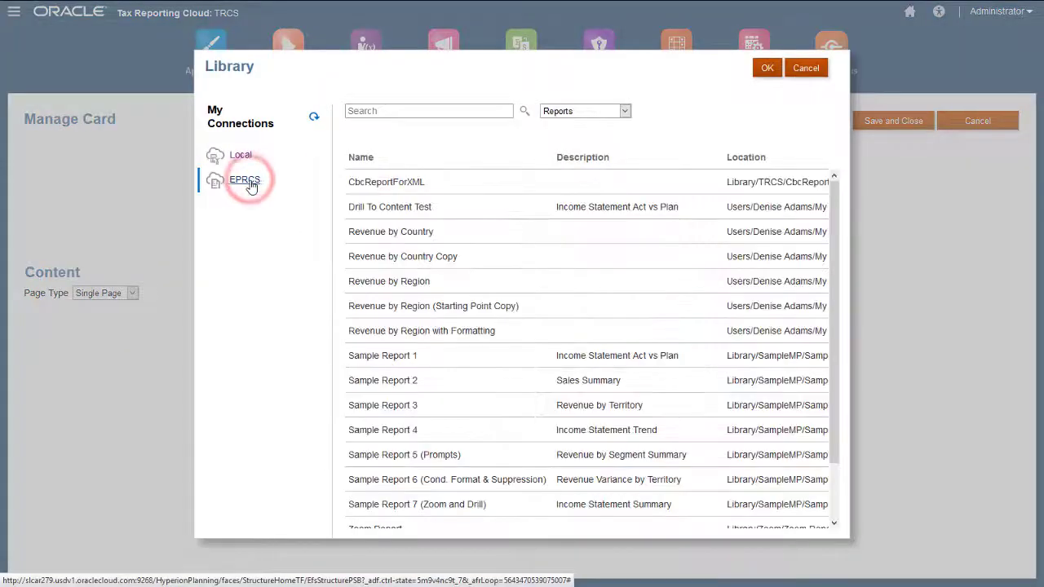
click(409, 182)
click(769, 71)
click(861, 124)
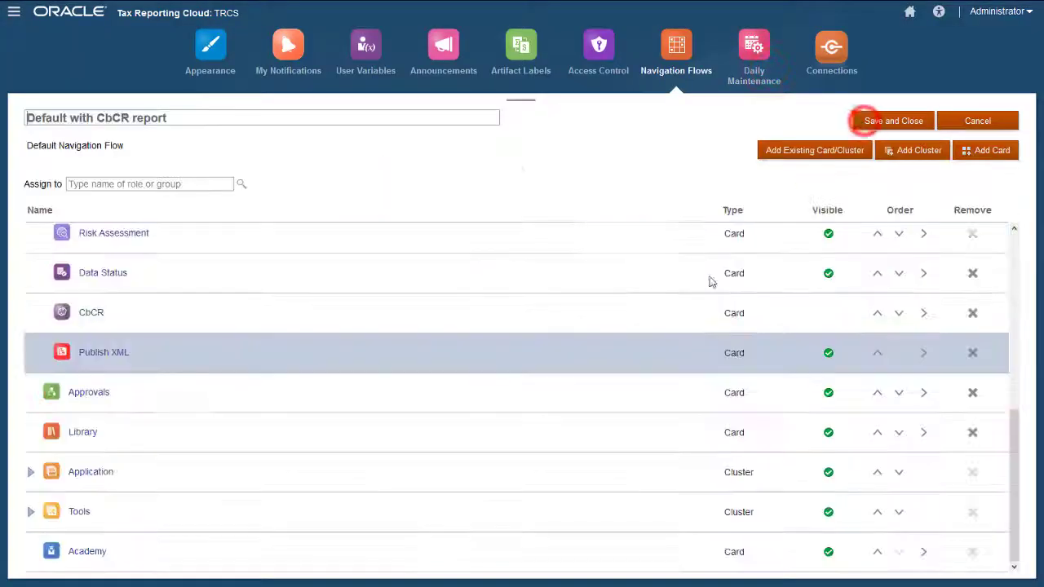
- Save the Default with CbCR report flow, make it the active flow, and return home
click(896, 119)
click(963, 201)
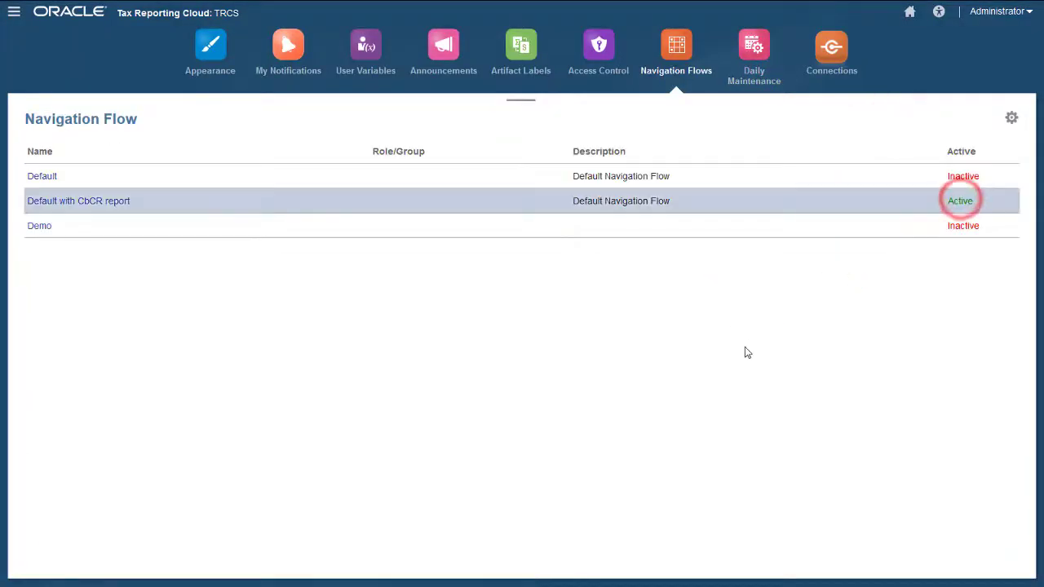
click(909, 13)
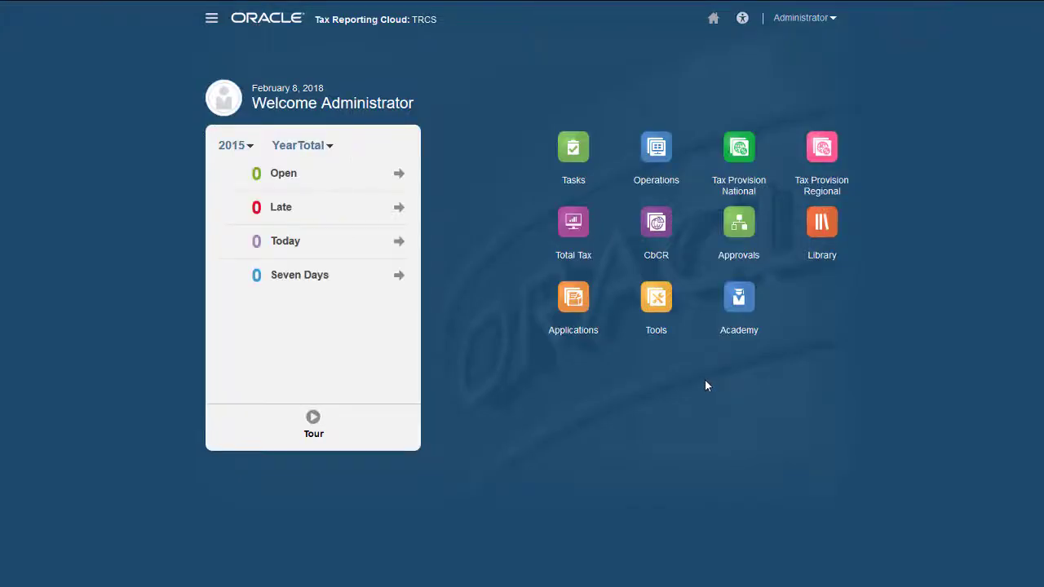
- Sign out of Tax Reporting Cloud and sign back in with the account credentials
click(832, 18)
click(688, 186)
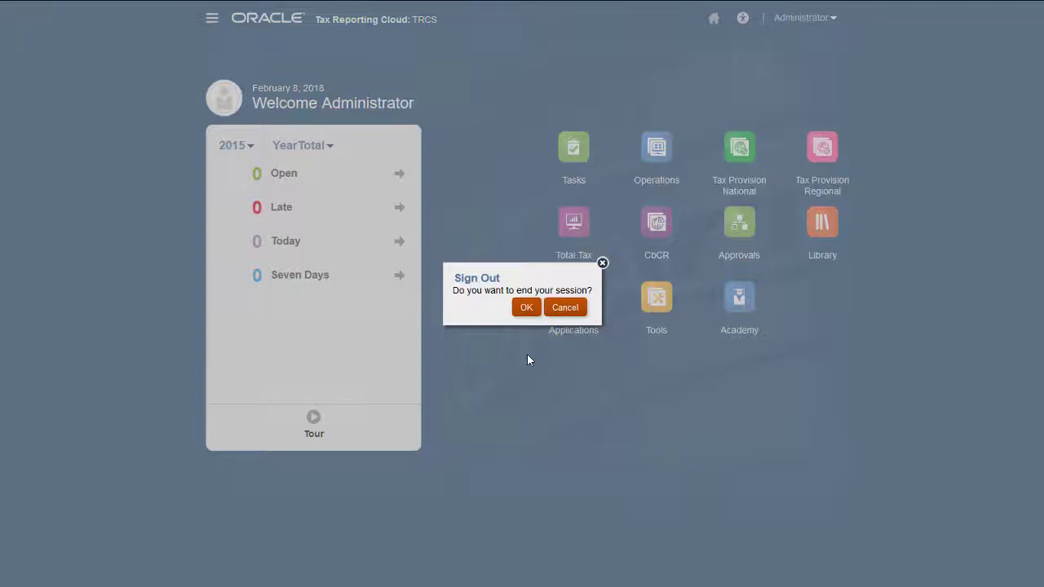
click(525, 308)
text(demoadmin)
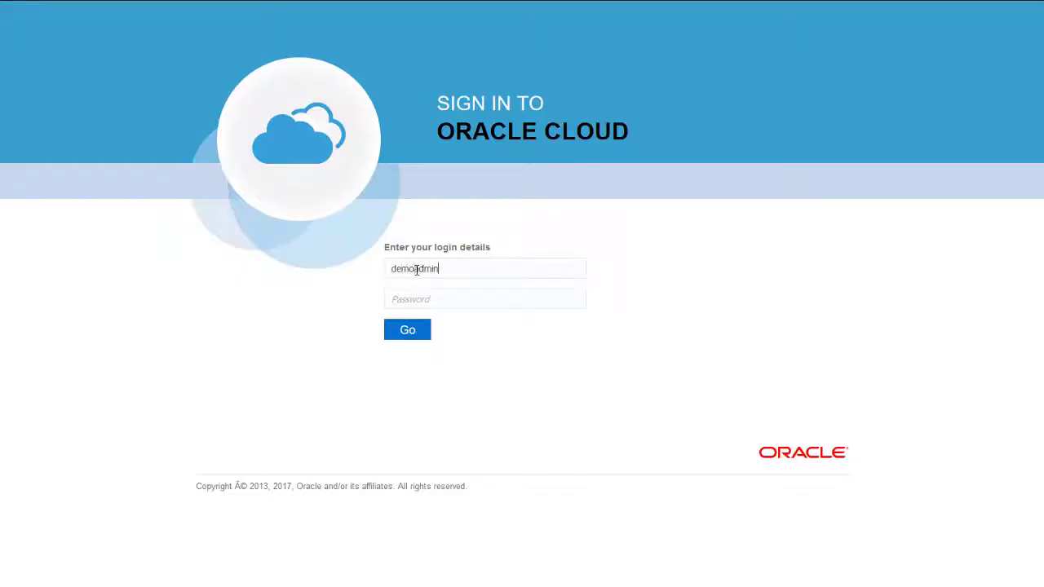
click(421, 299)
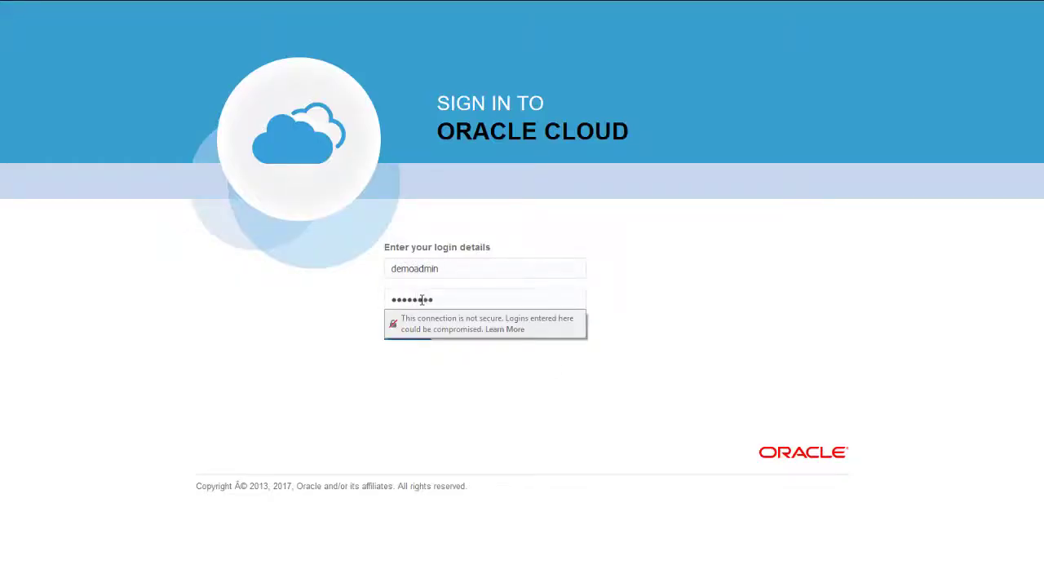
click(412, 334)
- Open CbCR > Publish XML, download it as CbcReportXML, and return home
click(655, 223)
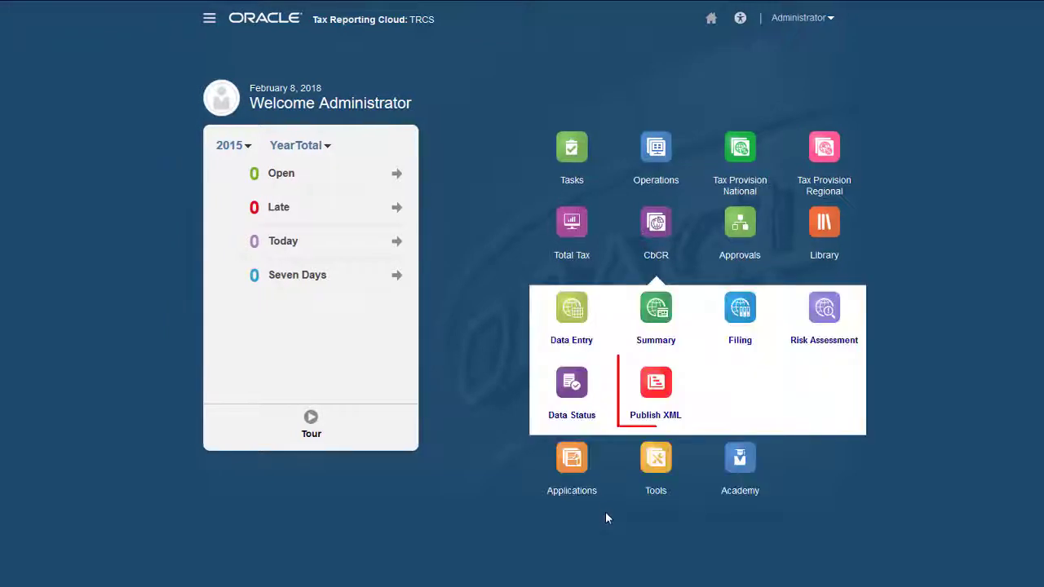
click(656, 383)
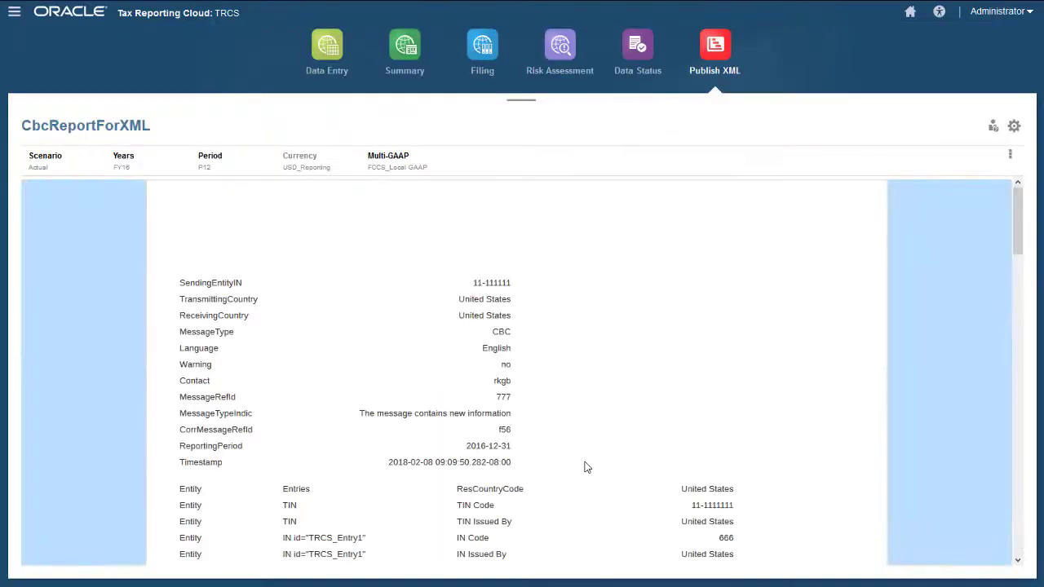
click(1013, 126)
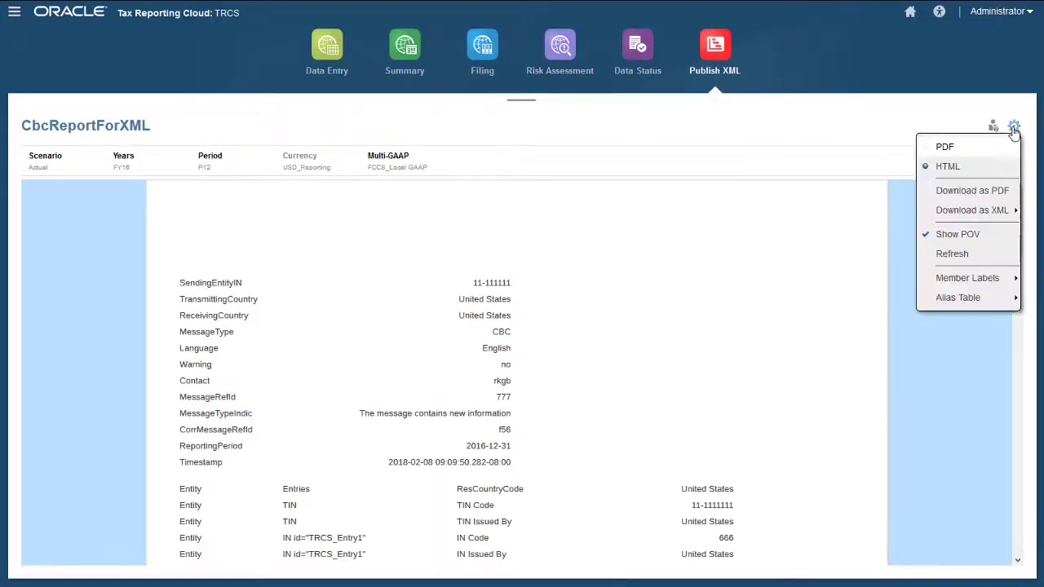
mouse_move(975, 214)
click(848, 221)
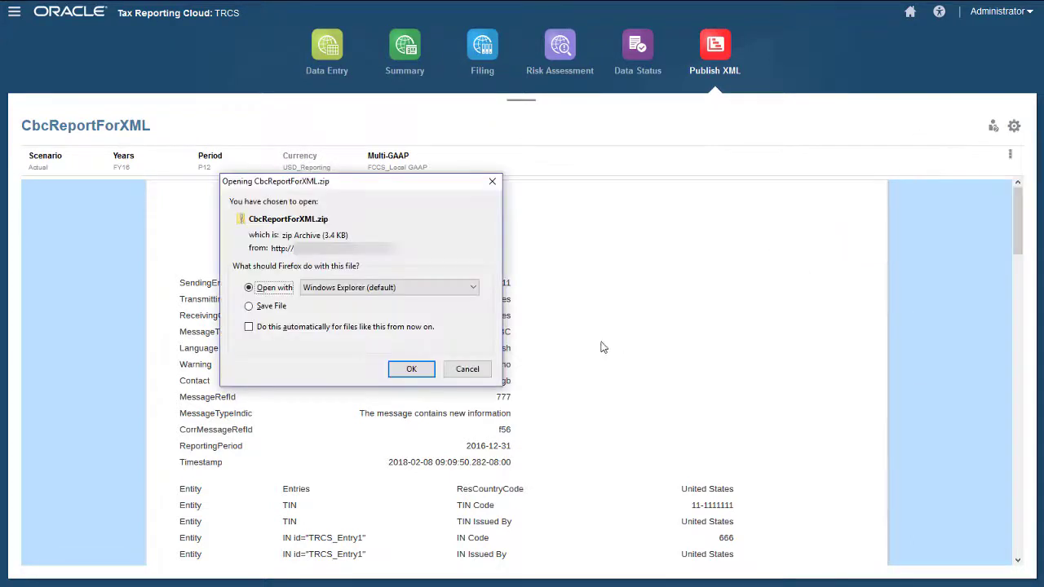
click(485, 373)
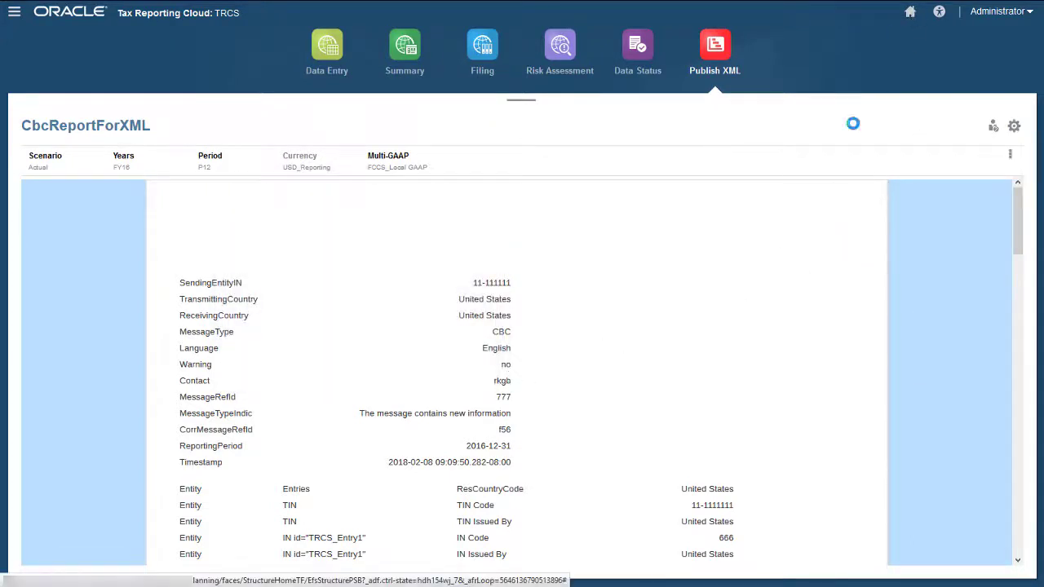
click(910, 12)
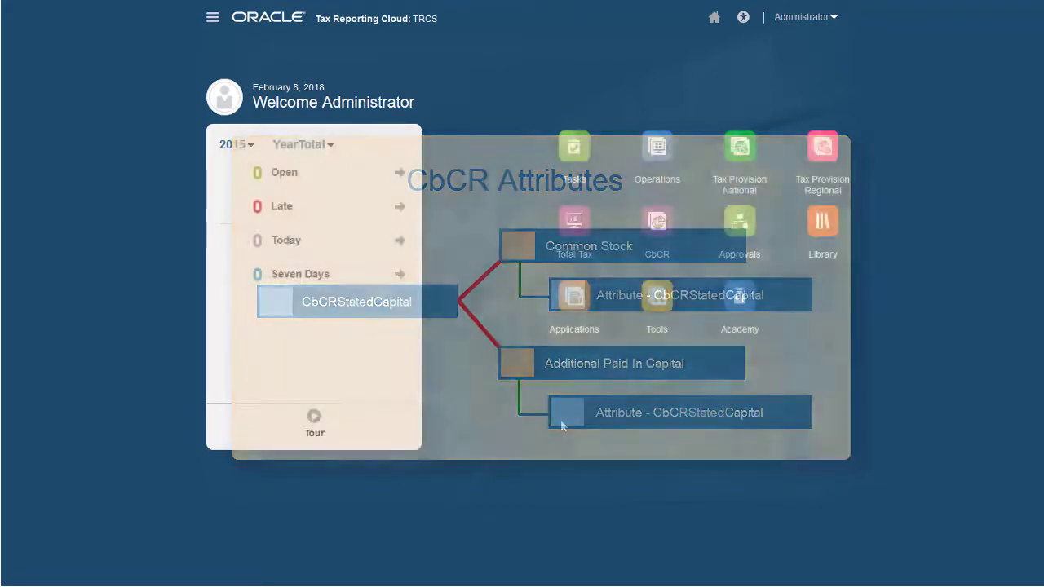
- Assign CBCR attribute CBCRStatedCapital to account 31000 Common Stock under 30000 Total Equity
click(212, 18)
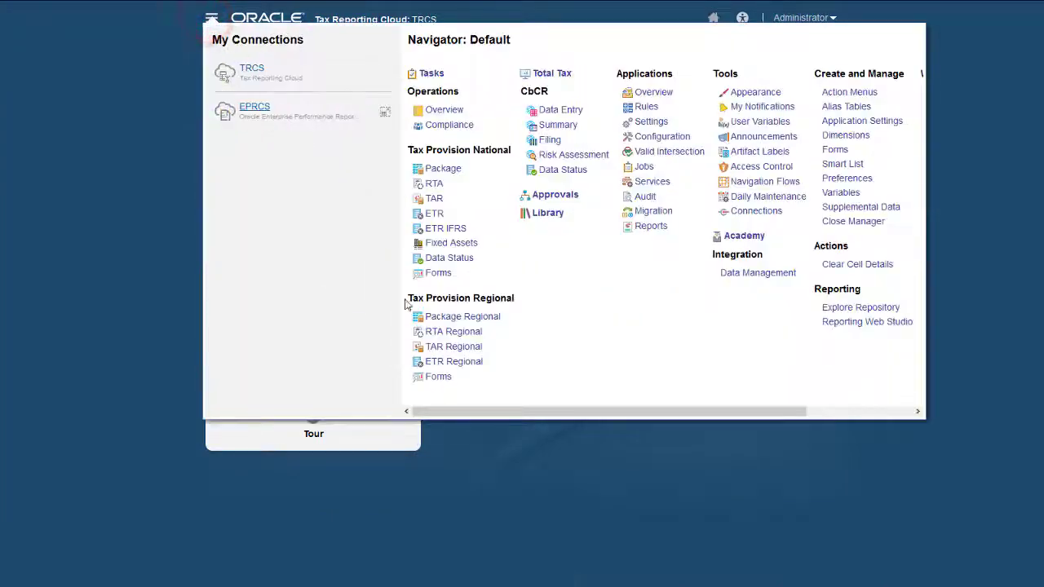
click(845, 135)
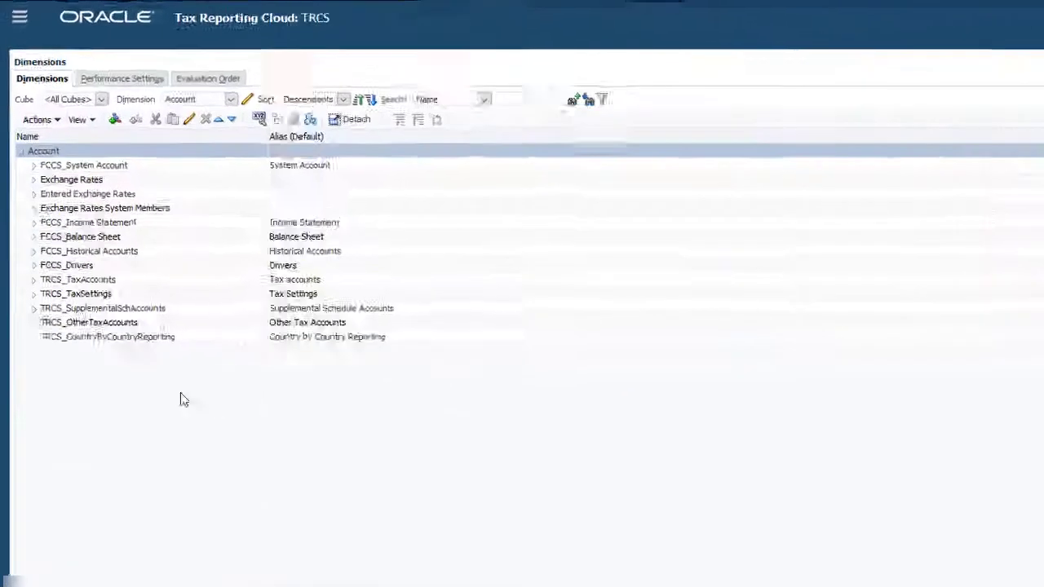
click(37, 259)
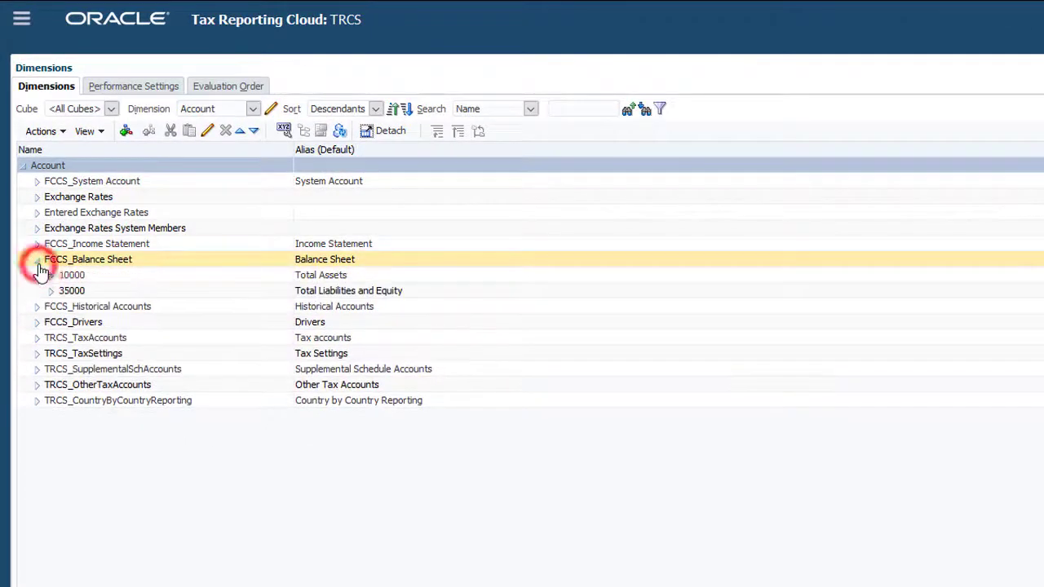
click(50, 290)
click(64, 322)
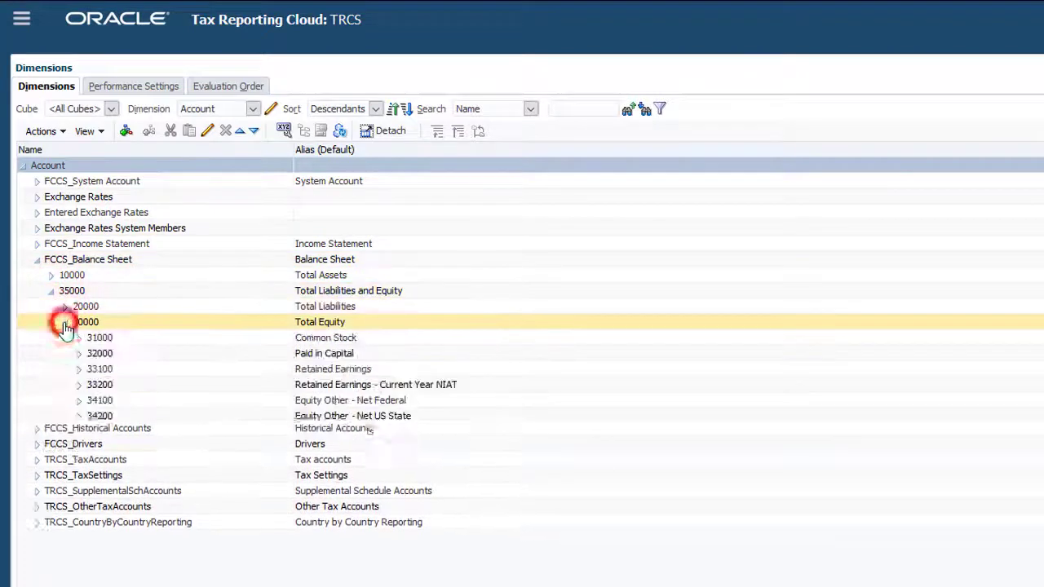
click(100, 337)
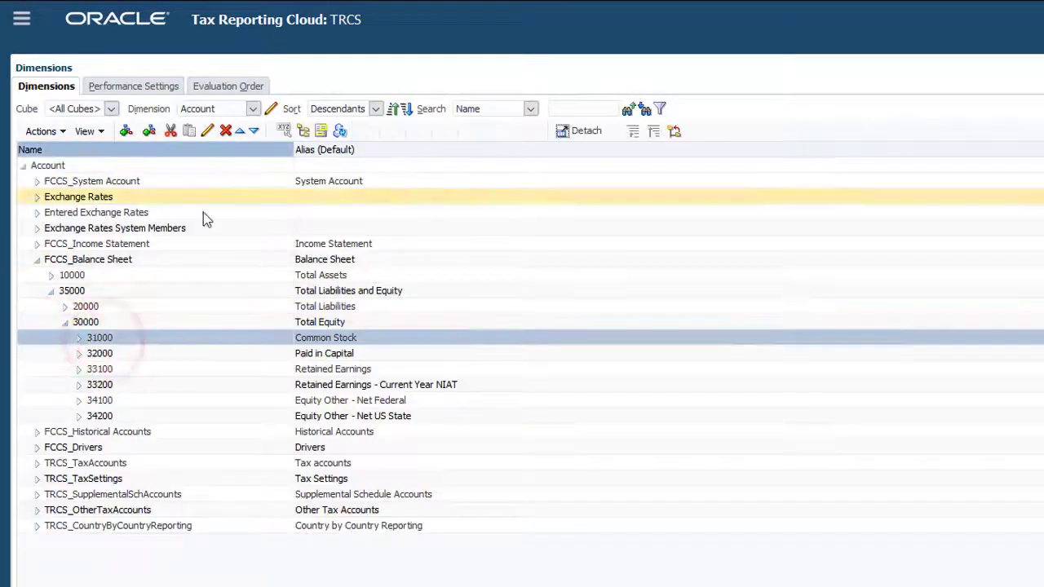
click(207, 131)
click(159, 110)
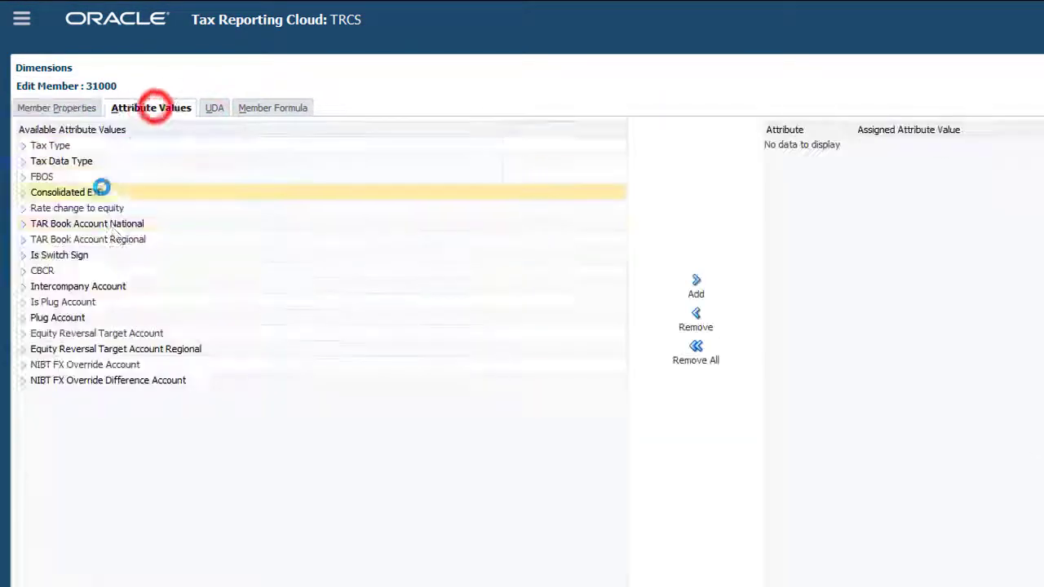
click(23, 271)
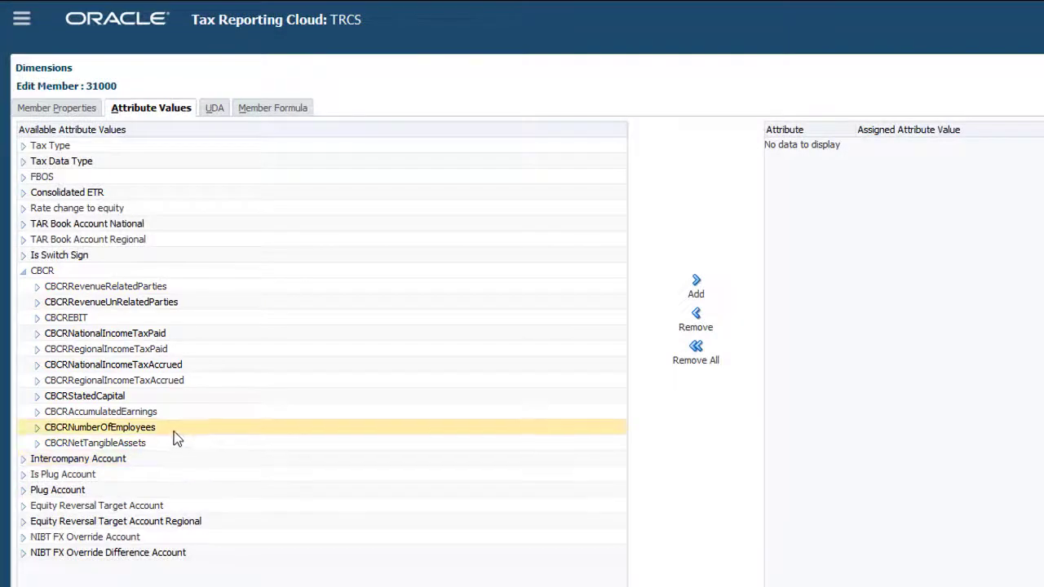
click(167, 396)
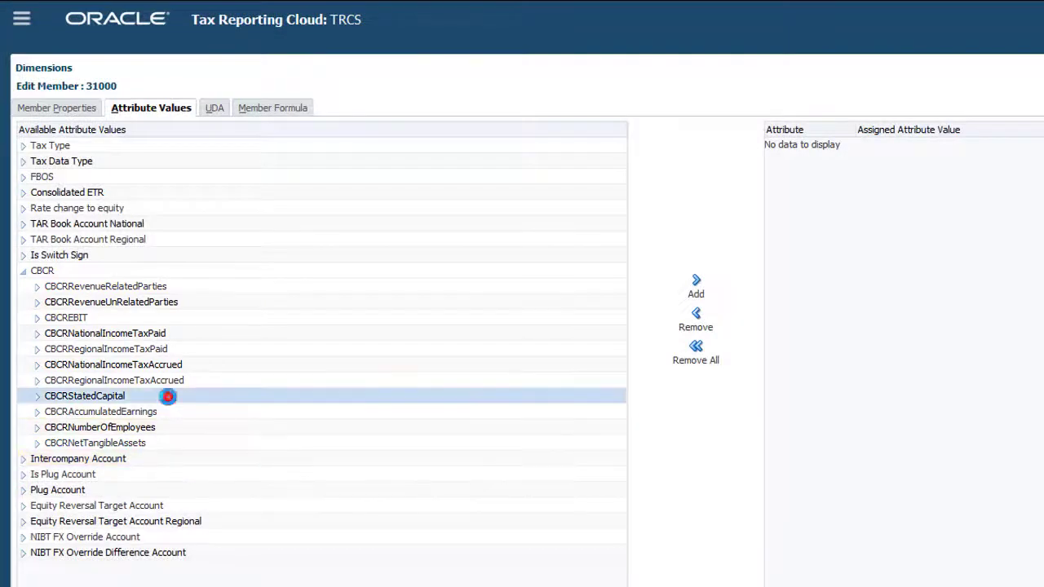
click(697, 284)
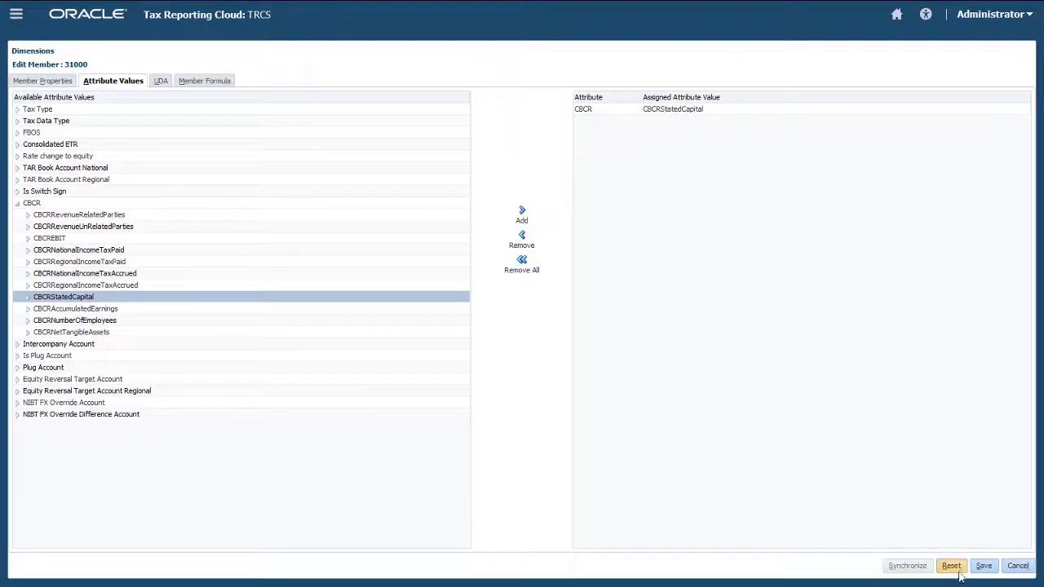
click(979, 566)
- Assign CBCR attribute CBCRStatedCapital to account 32000 Paid in Capital
click(199, 264)
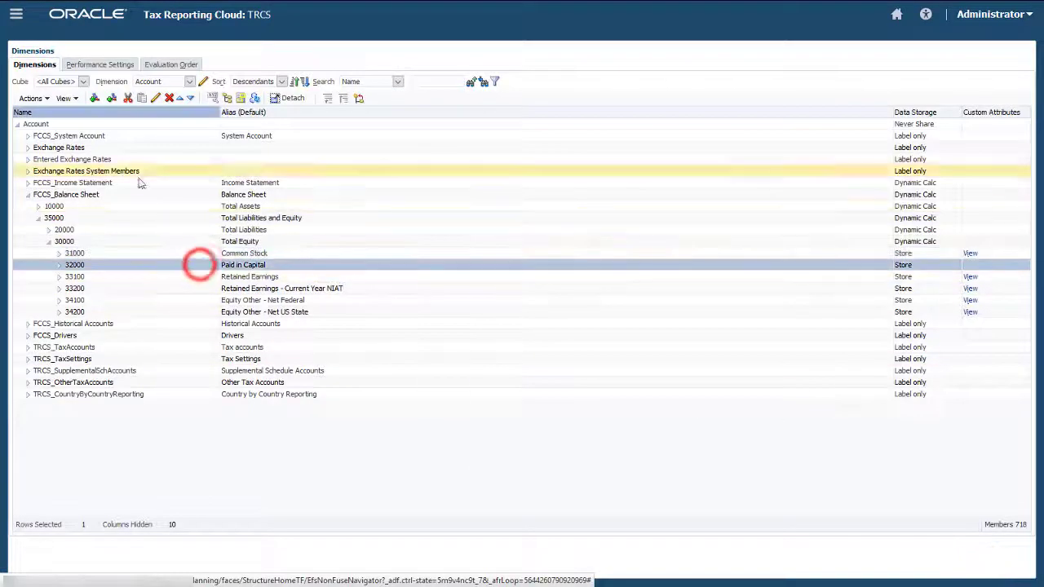
click(155, 98)
click(113, 81)
click(17, 202)
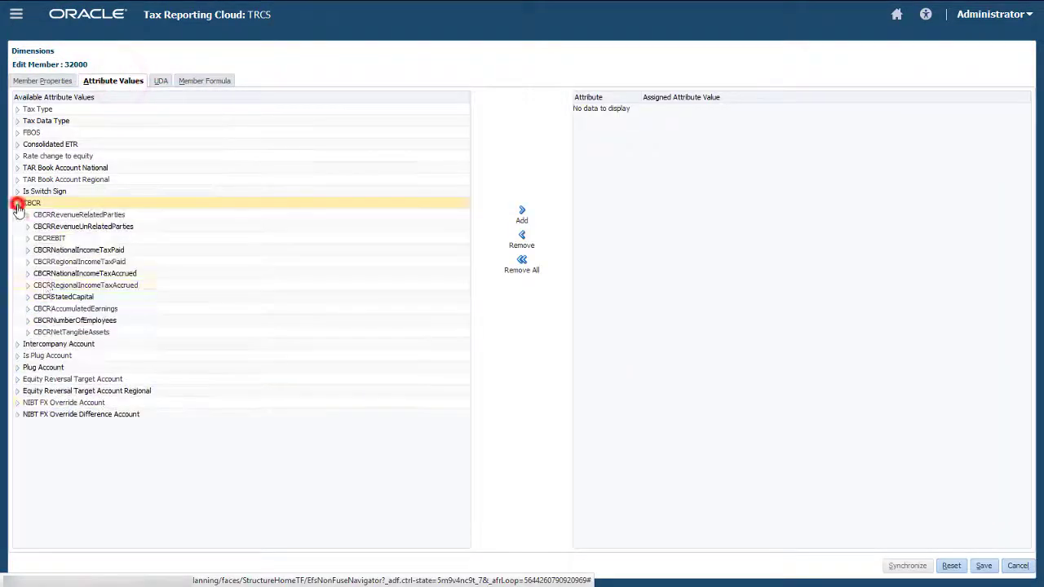
click(57, 297)
click(521, 214)
click(982, 565)
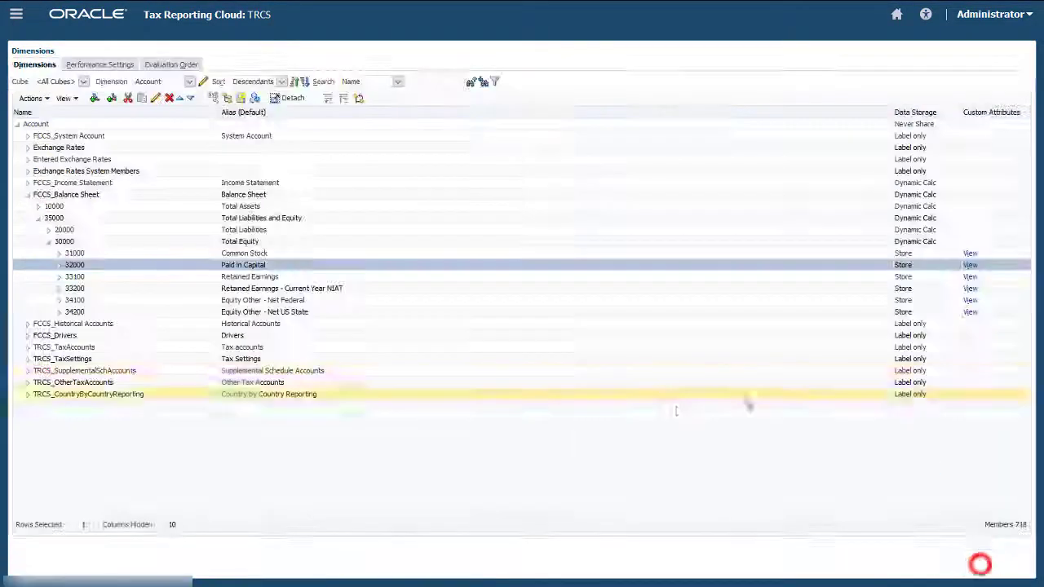